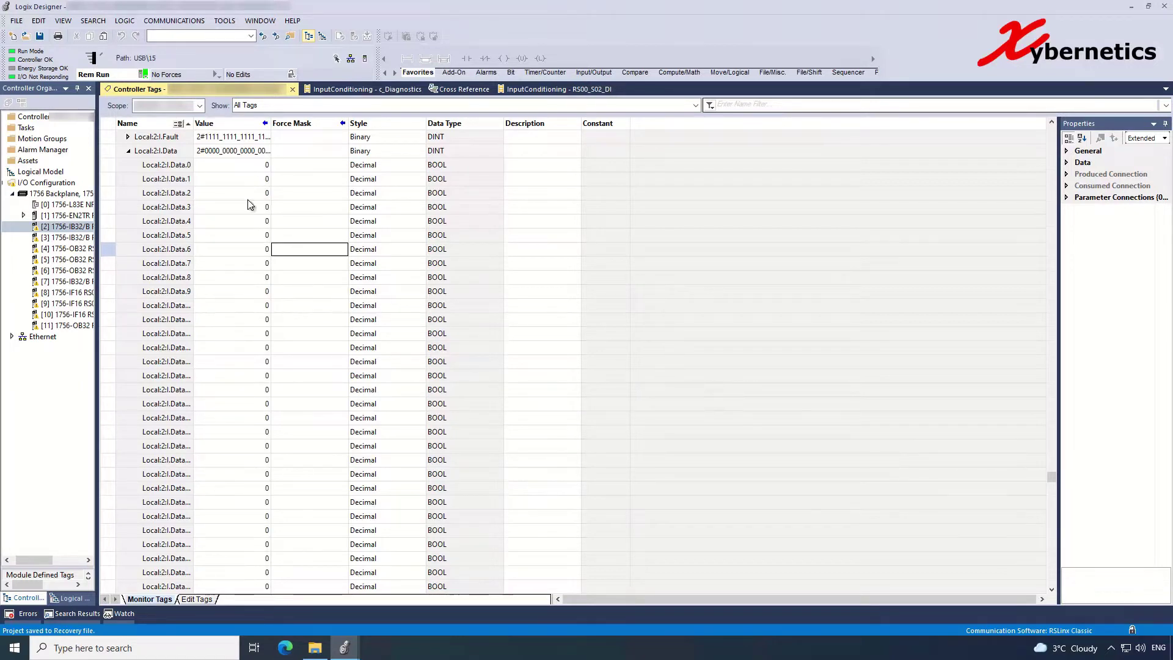
Step: Try setting the Local:2:I.Data.6 value to 1 in the controller tags
{"action": "left_click", "coordinate": [217, 250]}
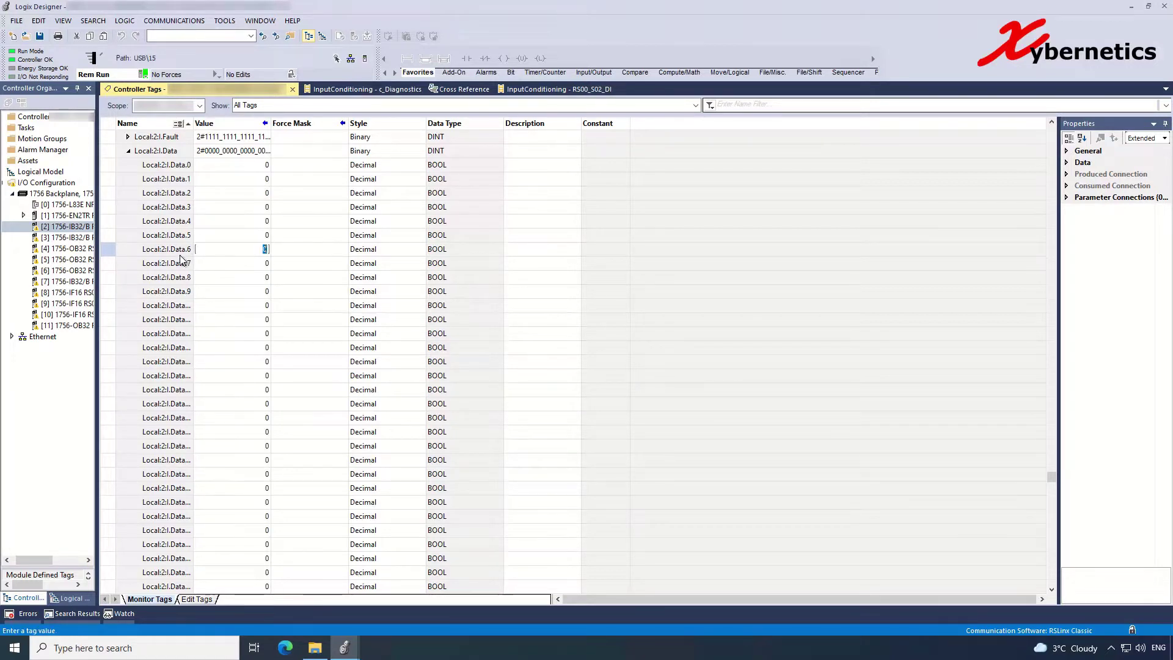
{"action": "key", "text": "Escape"}
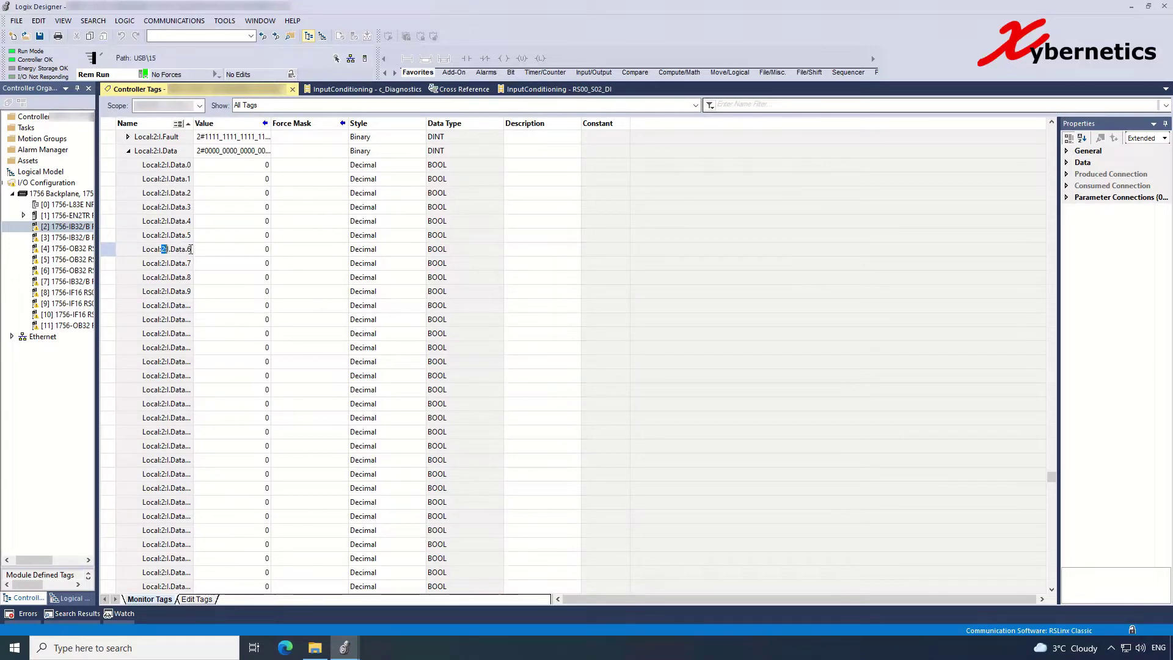
{"action": "left_click", "coordinate": [251, 249]}
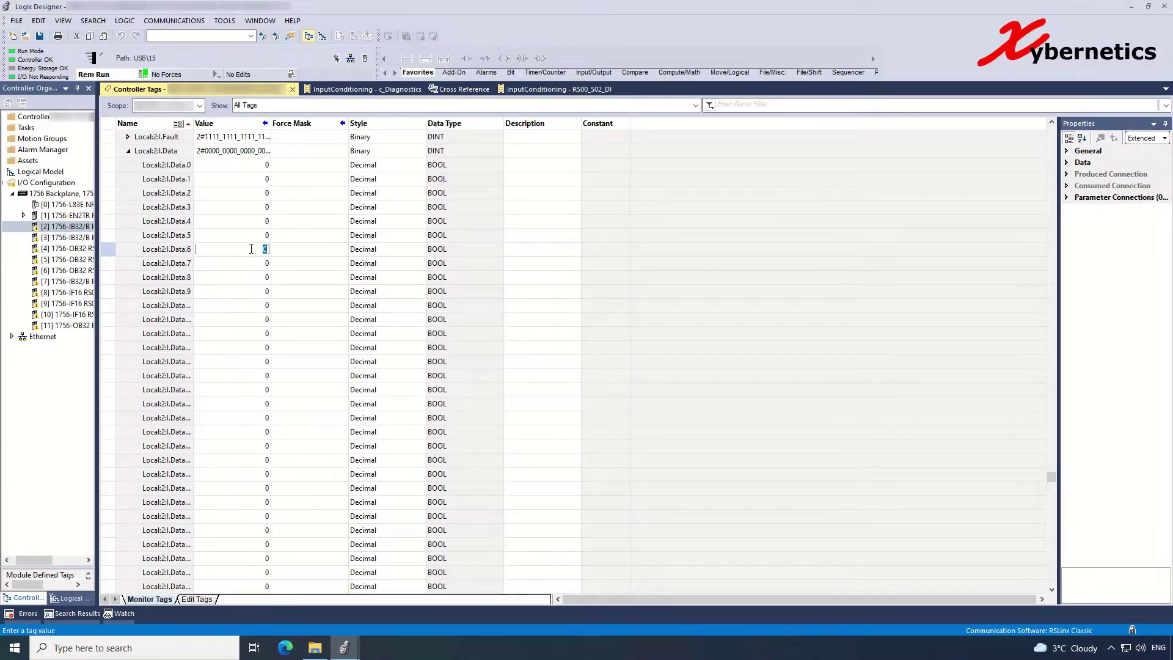
{"action": "key", "text": "Return"}
{"action": "type", "text": "1"}
{"action": "key", "text": "Return"}
{"action": "left_click", "coordinate": [267, 251]}
{"action": "type", "text": "1"}
{"action": "key", "text": "Return"}
Step: Enter a force mask of 1 for Local:2:I.Data.6
{"action": "left_click", "coordinate": [346, 251]}
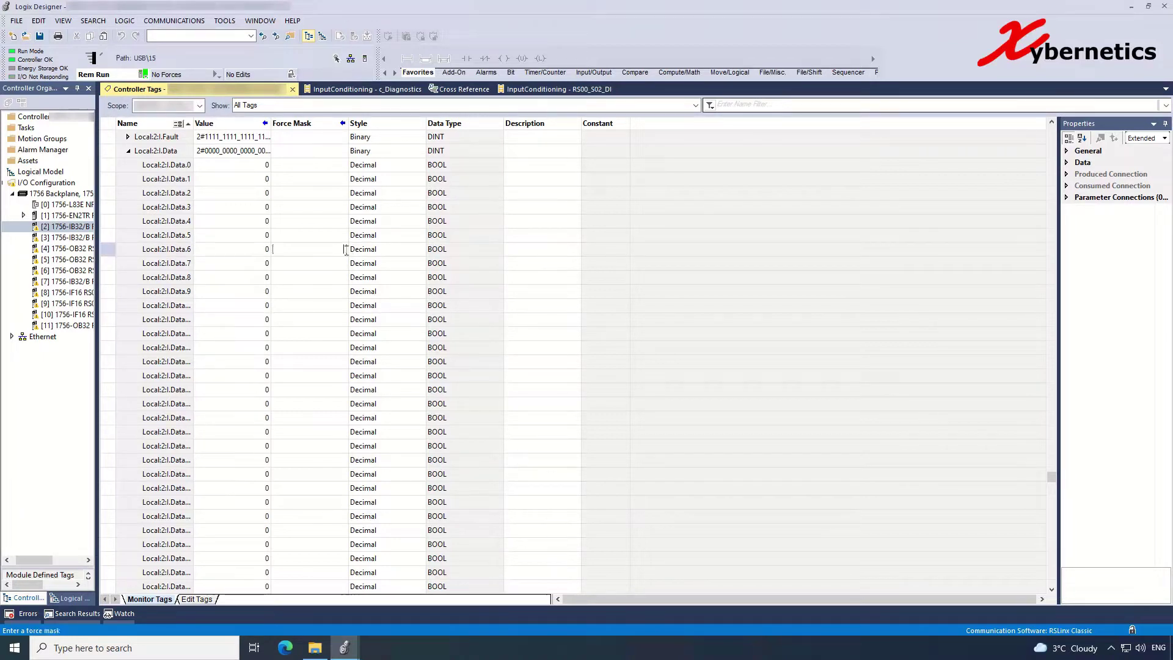
{"action": "left_click", "coordinate": [327, 119]}
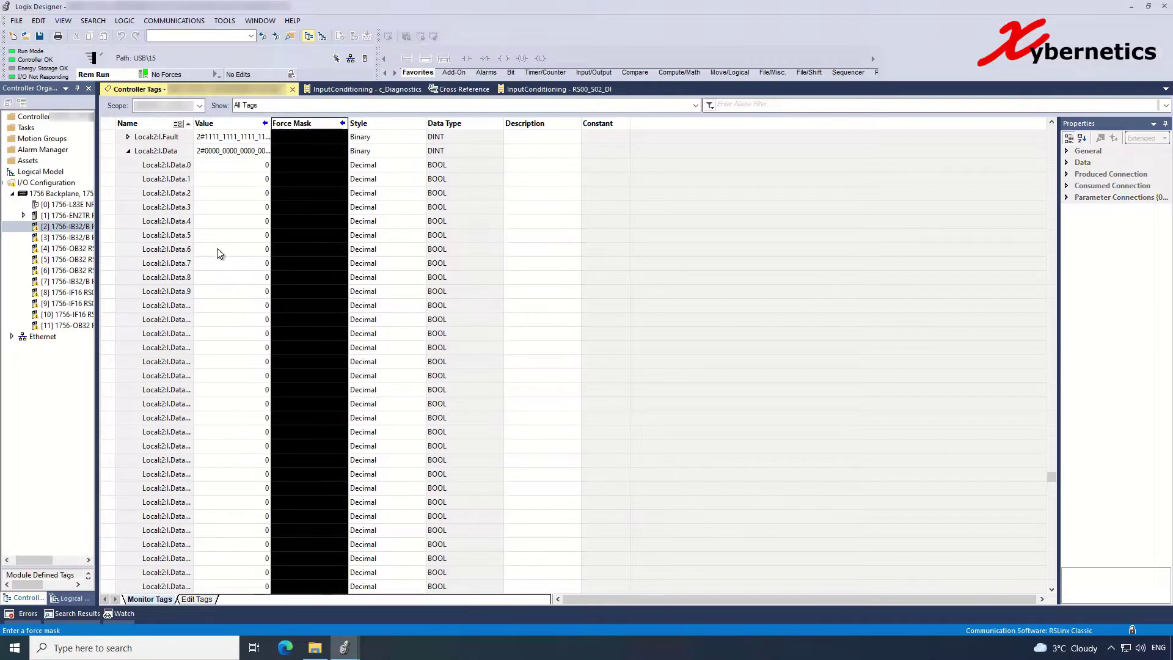
{"action": "left_click", "coordinate": [322, 250]}
{"action": "type", "text": "1"}
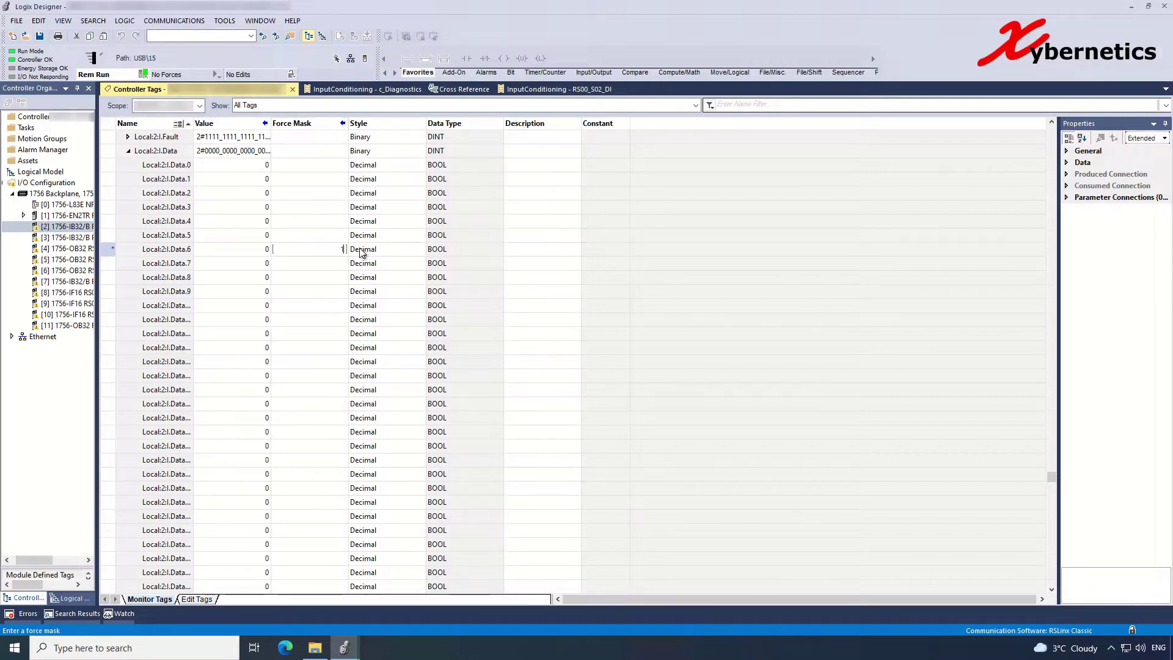
{"action": "key", "text": "Return"}
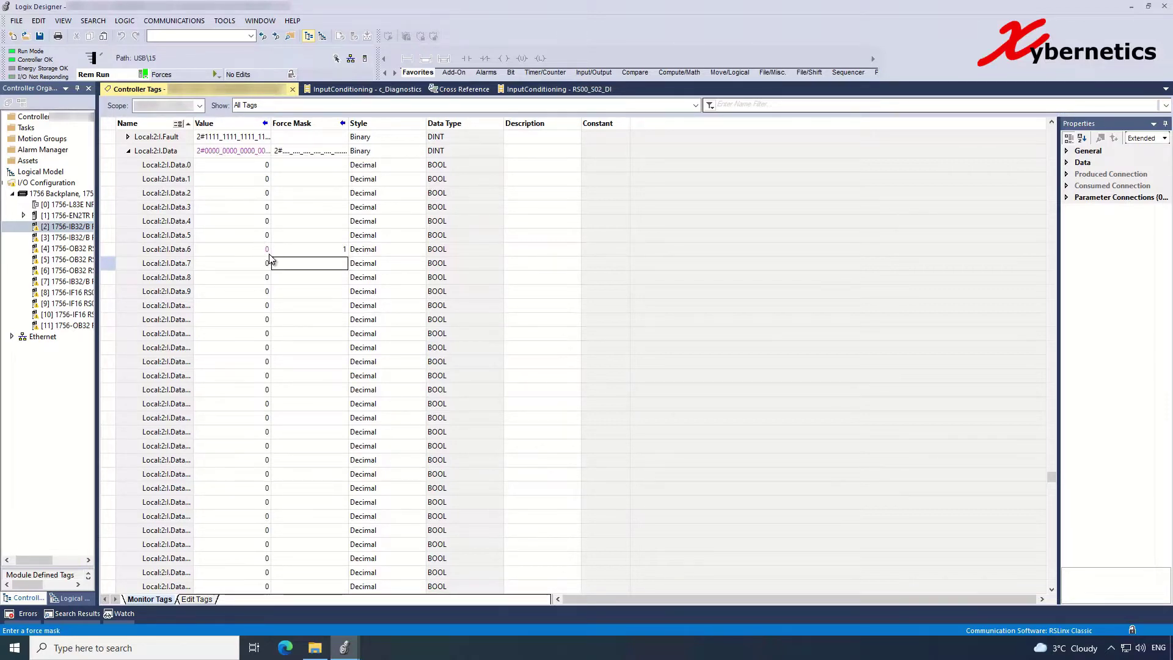
{"action": "left_click", "coordinate": [340, 248]}
{"action": "left_click", "coordinate": [339, 246]}
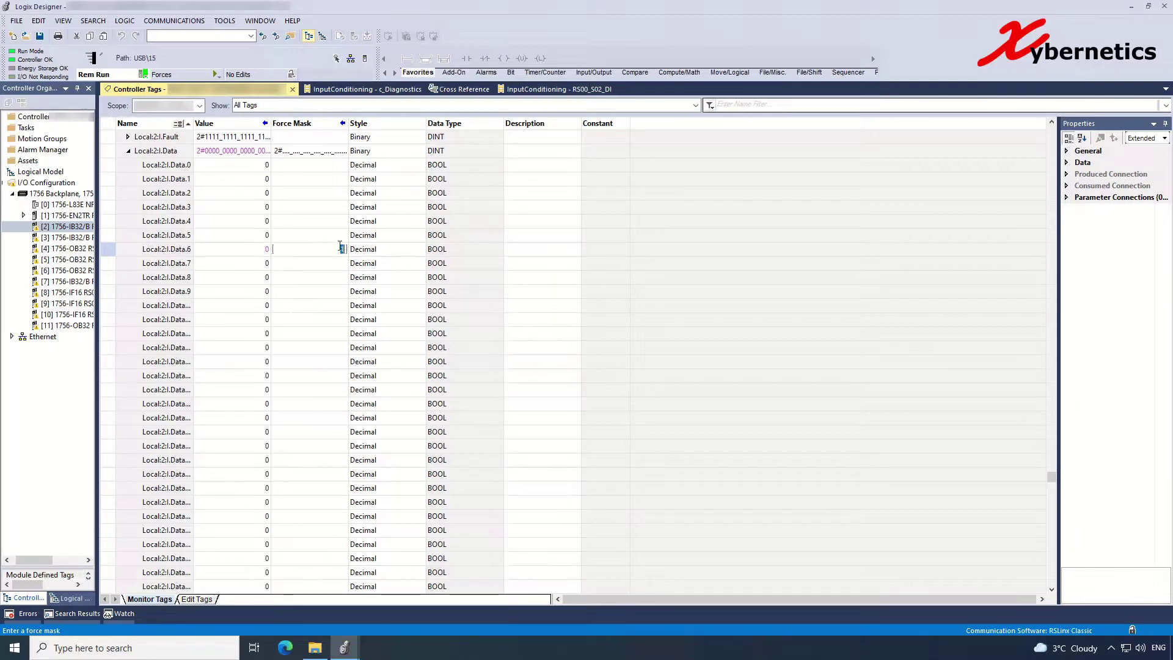
{"action": "left_click", "coordinate": [264, 249]}
{"action": "left_click", "coordinate": [264, 251]}
{"action": "left_click", "coordinate": [329, 249]}
{"action": "left_click", "coordinate": [266, 250]}
Step: Enable all I/O forces in the controller and confirm the prompt
{"action": "left_click", "coordinate": [216, 74]}
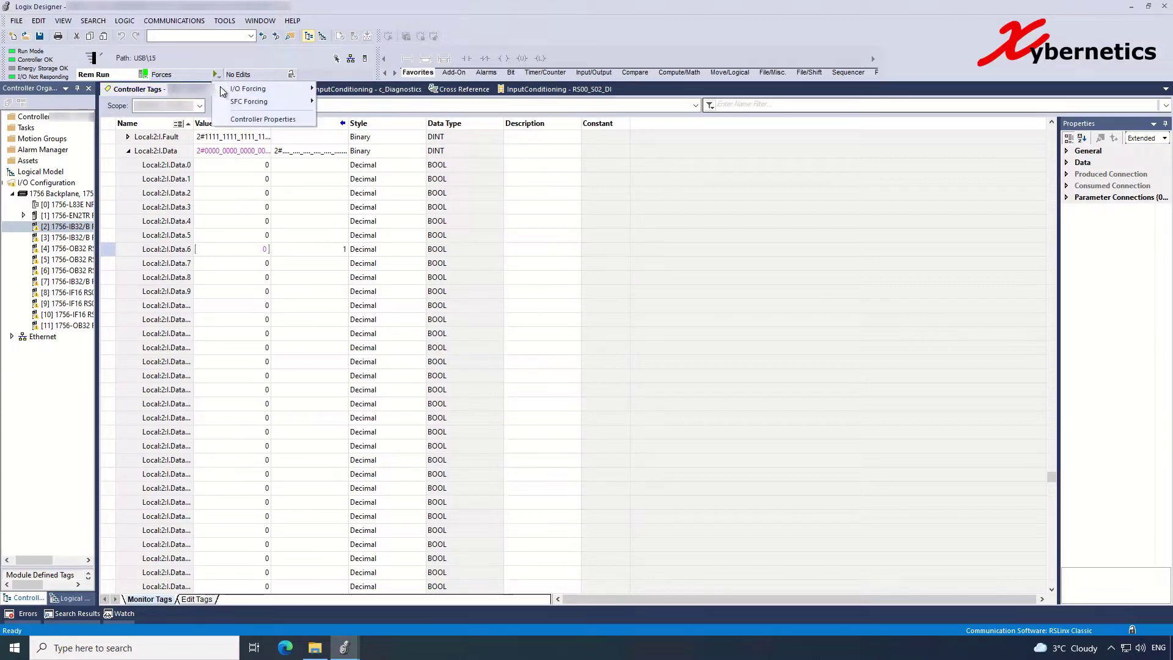
{"action": "mouse_move", "coordinate": [225, 88]}
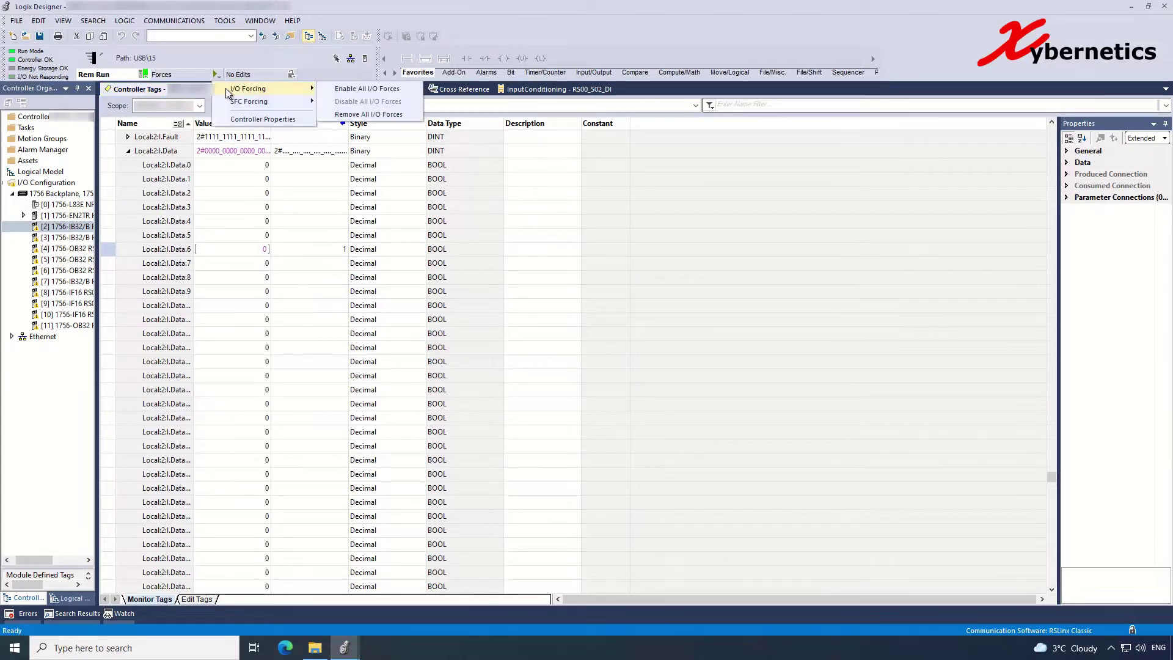
{"action": "left_click", "coordinate": [355, 92]}
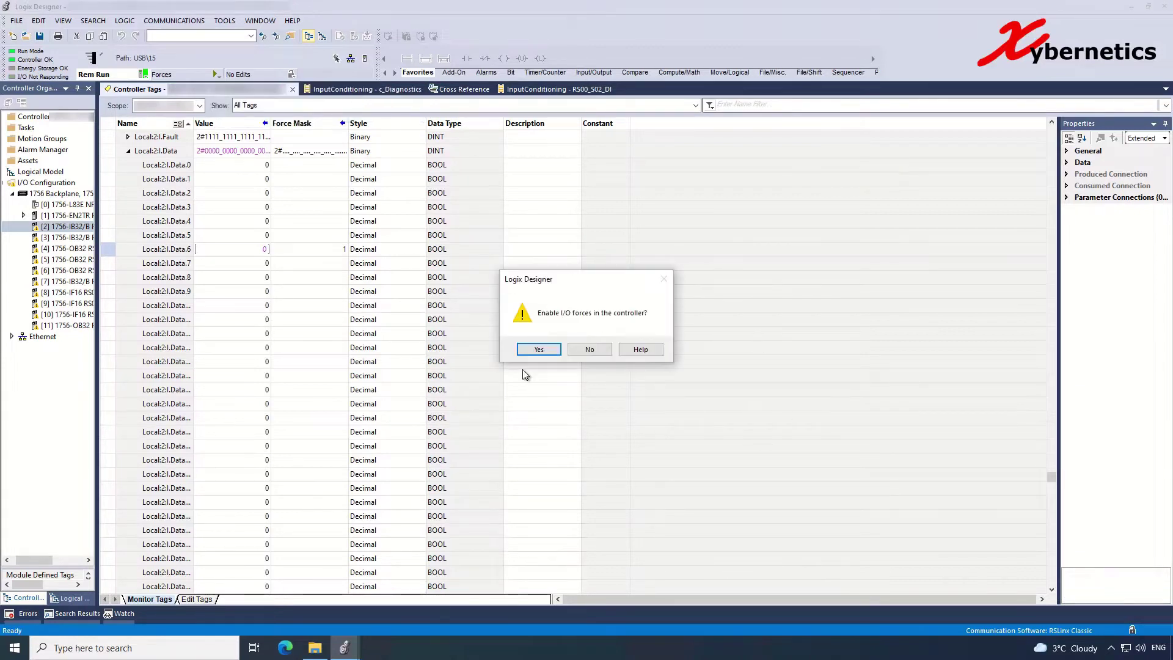
{"action": "left_click", "coordinate": [557, 349]}
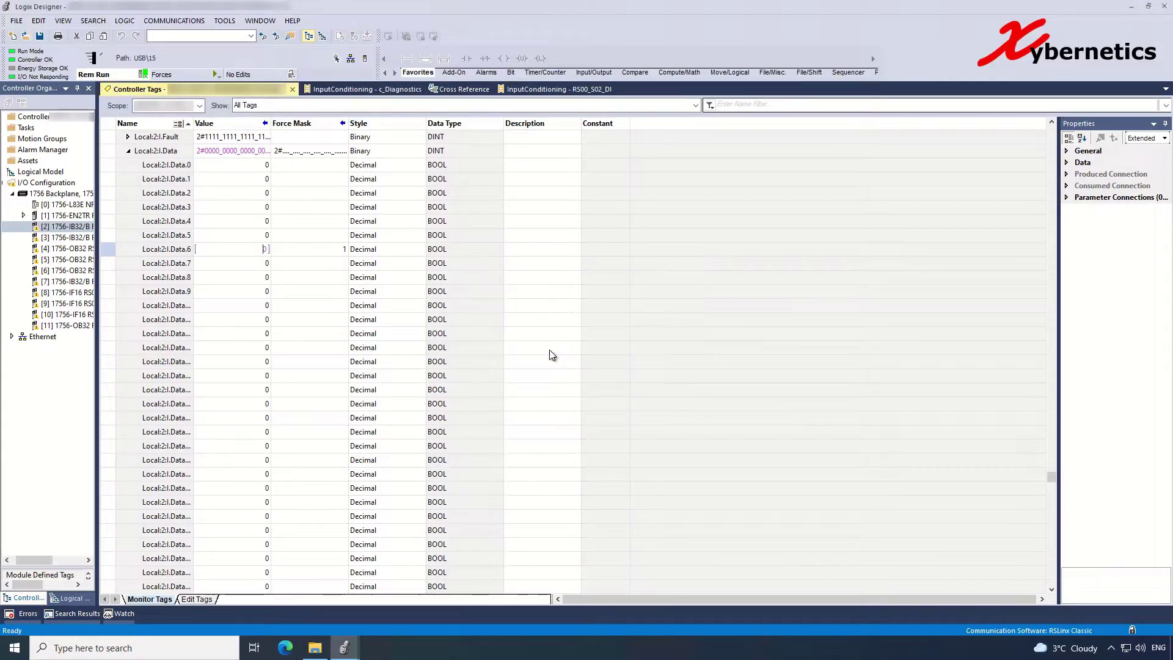
Step: Recheck the forced Data.6 mask and value, then view the c_Diagnostics routine
{"action": "left_click", "coordinate": [310, 252]}
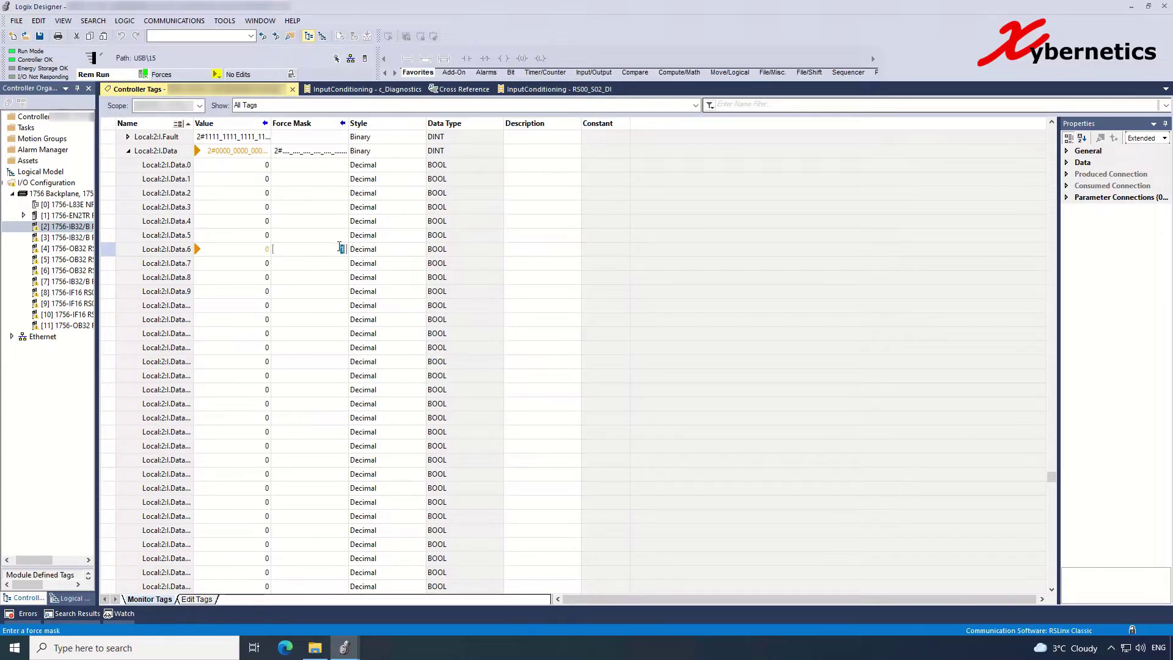
{"action": "left_click", "coordinate": [267, 250]}
{"action": "left_click", "coordinate": [320, 240]}
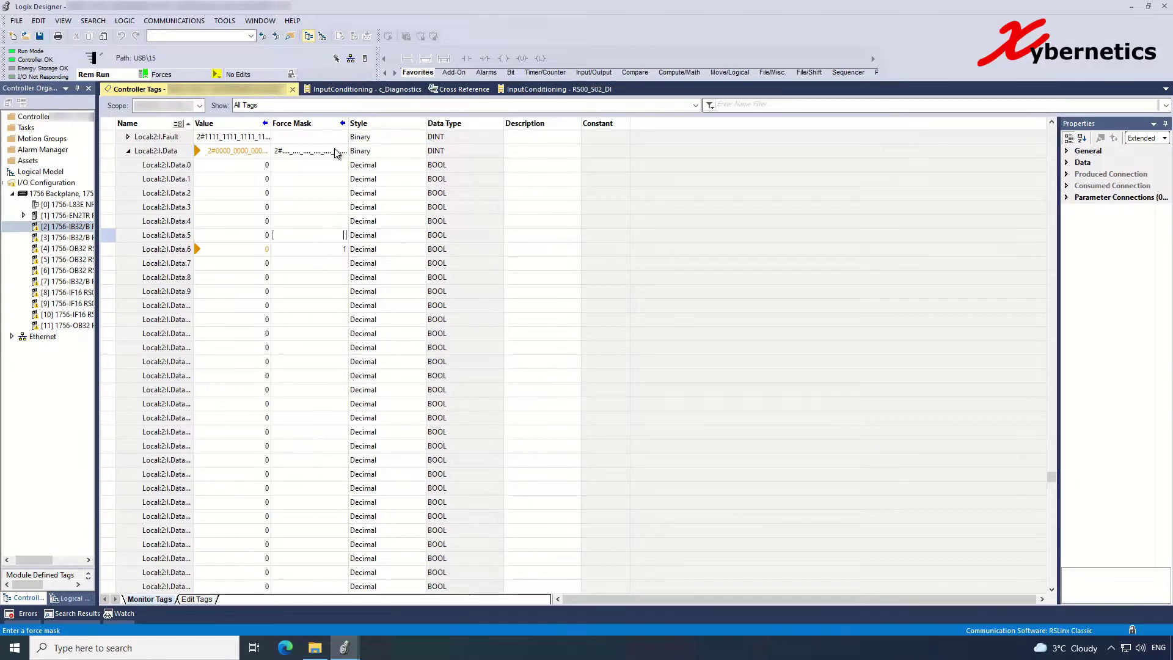
{"action": "left_click", "coordinate": [362, 89]}
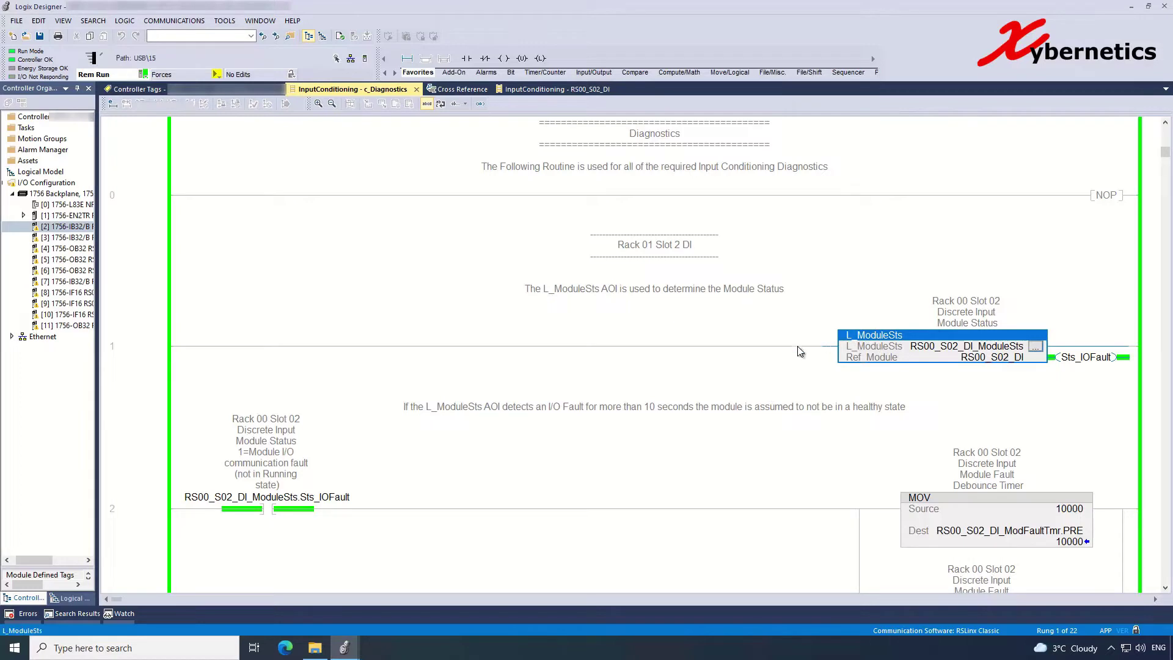
{"action": "left_click", "coordinate": [993, 359]}
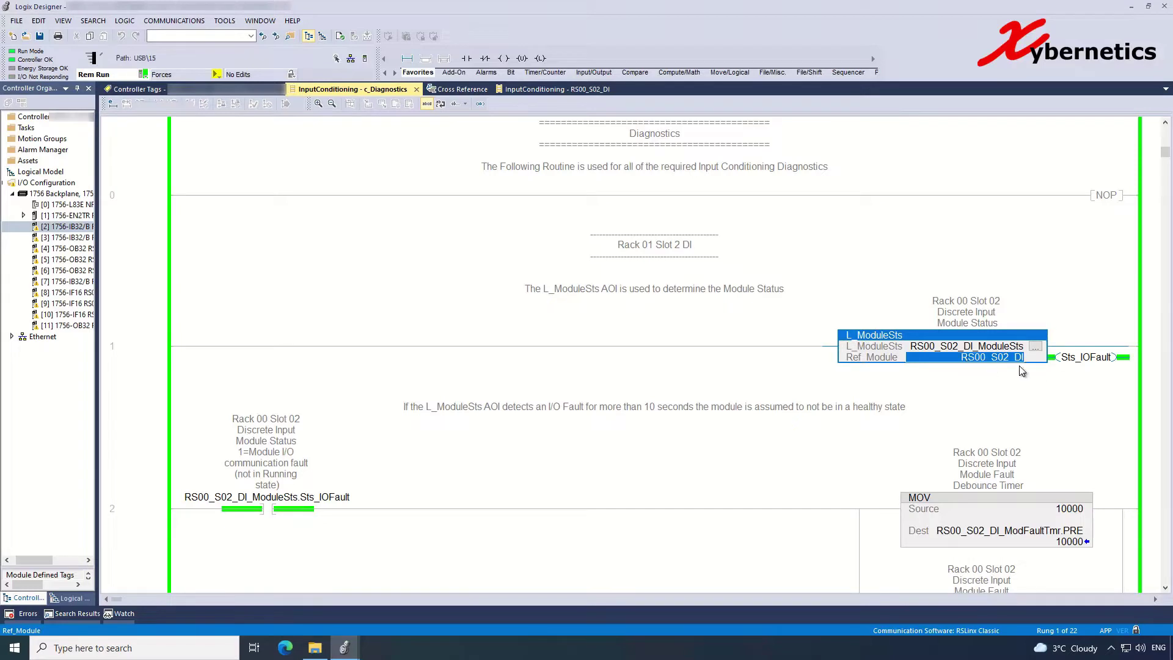
{"action": "left_click", "coordinate": [81, 228]}
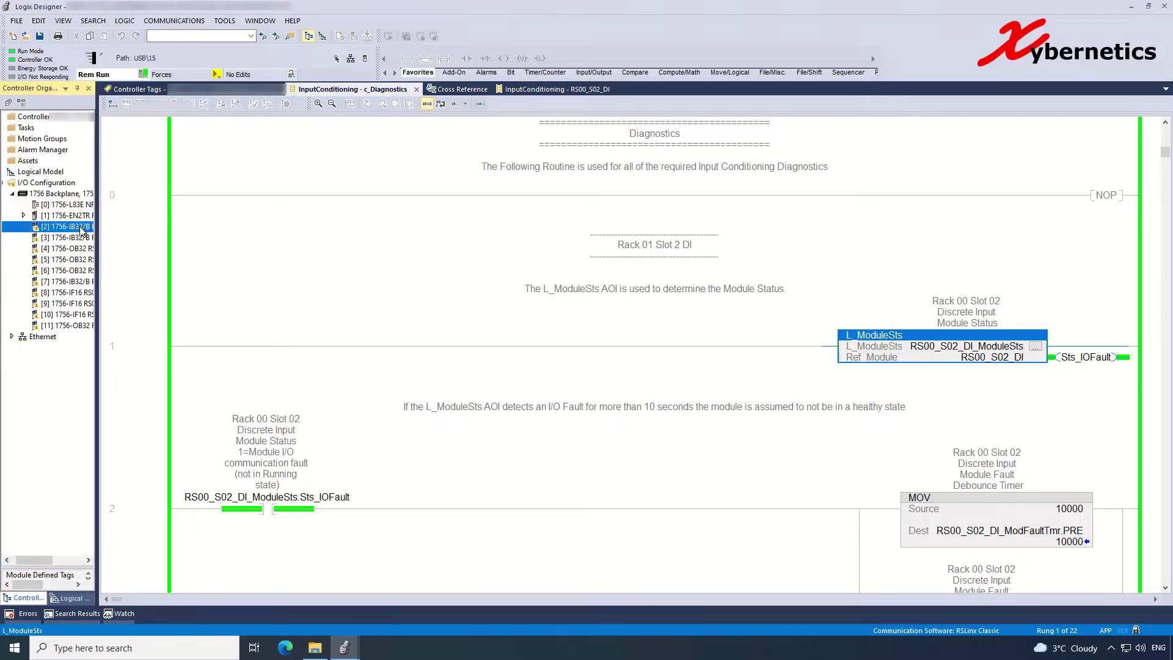
{"action": "left_click", "coordinate": [973, 362]}
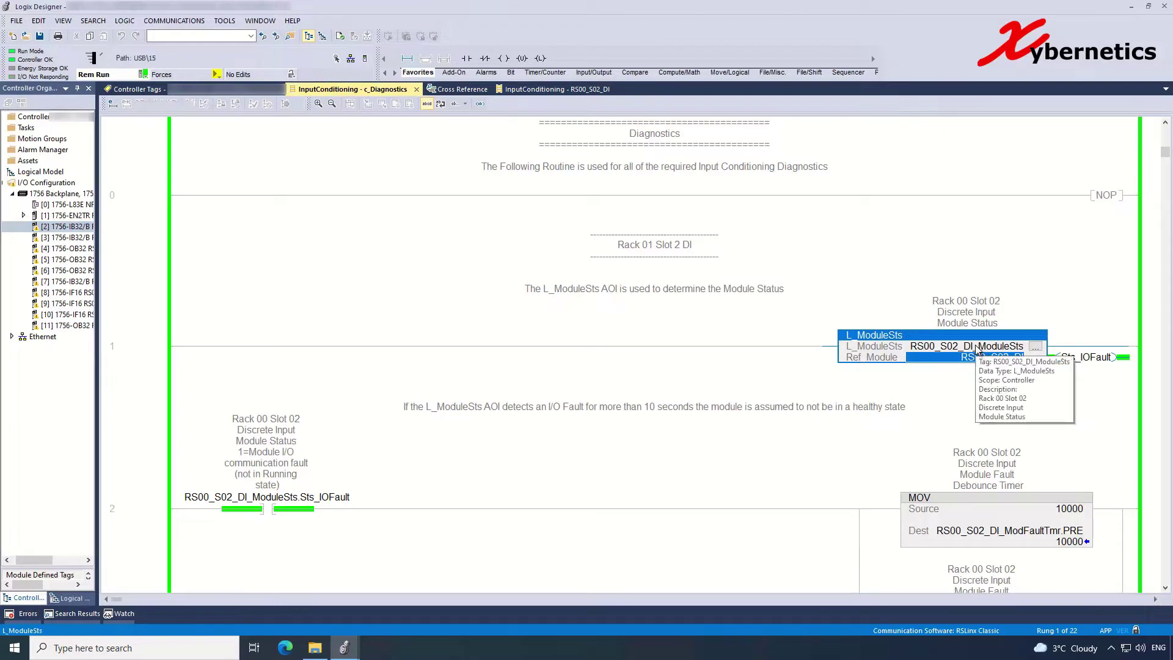
{"action": "left_click", "coordinate": [962, 346]}
{"action": "right_click", "coordinate": [964, 349]}
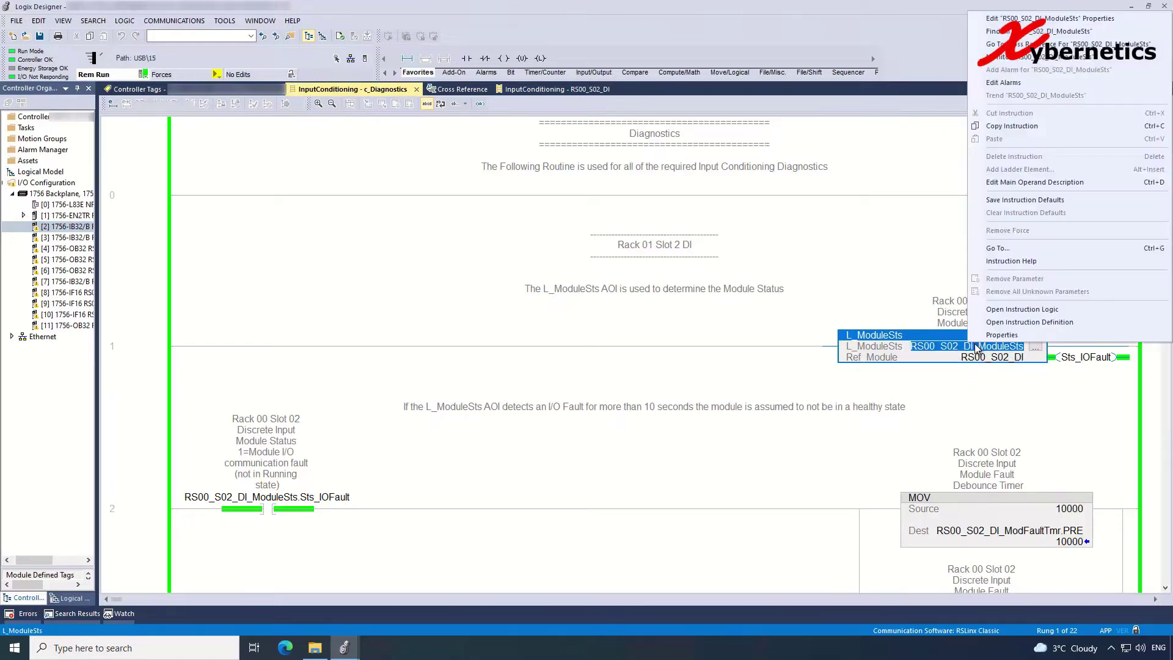
{"action": "left_click", "coordinate": [1066, 20]}
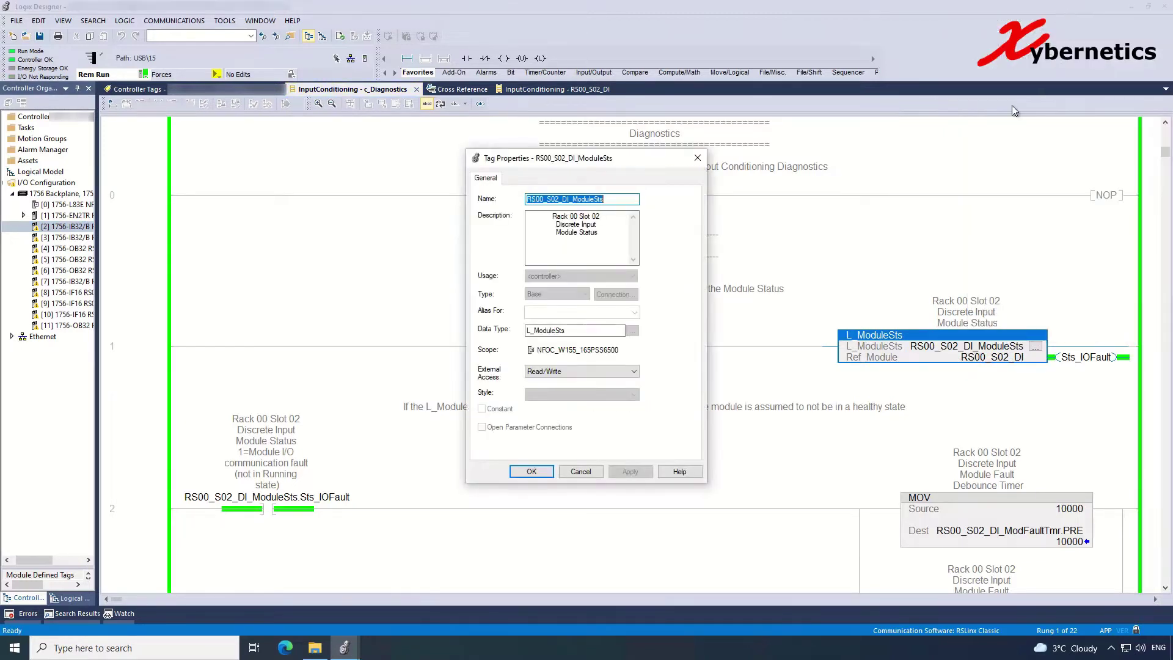
{"action": "left_click_drag", "start_coordinate": [578, 331], "coordinate": [514, 324]}
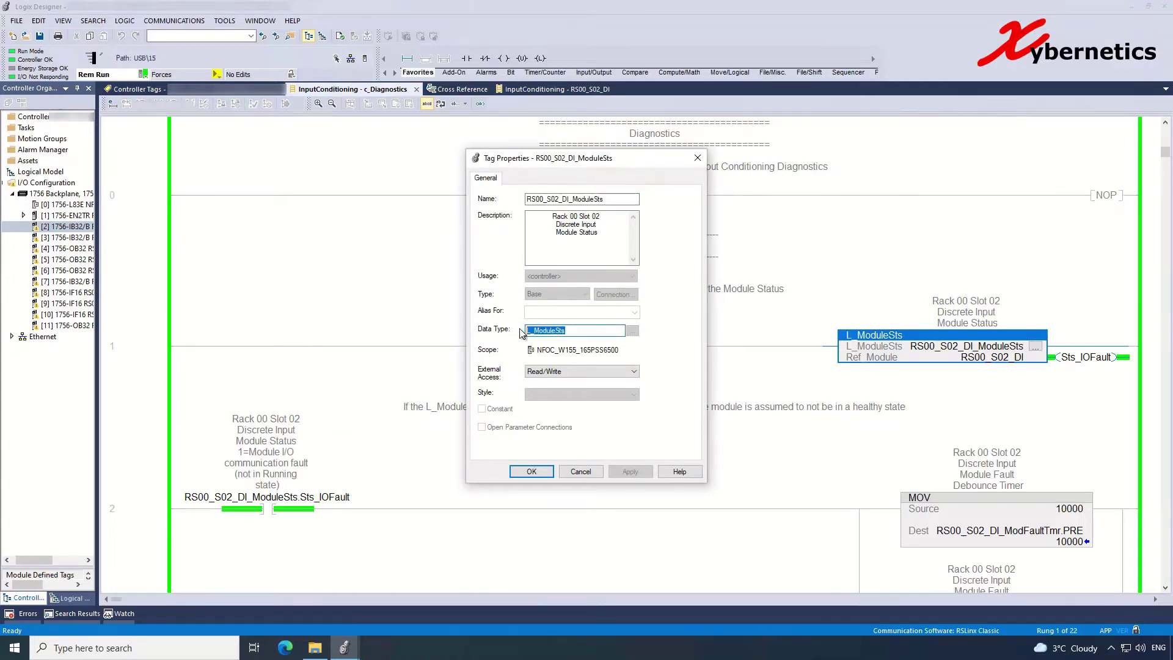
{"action": "left_click", "coordinate": [592, 471]}
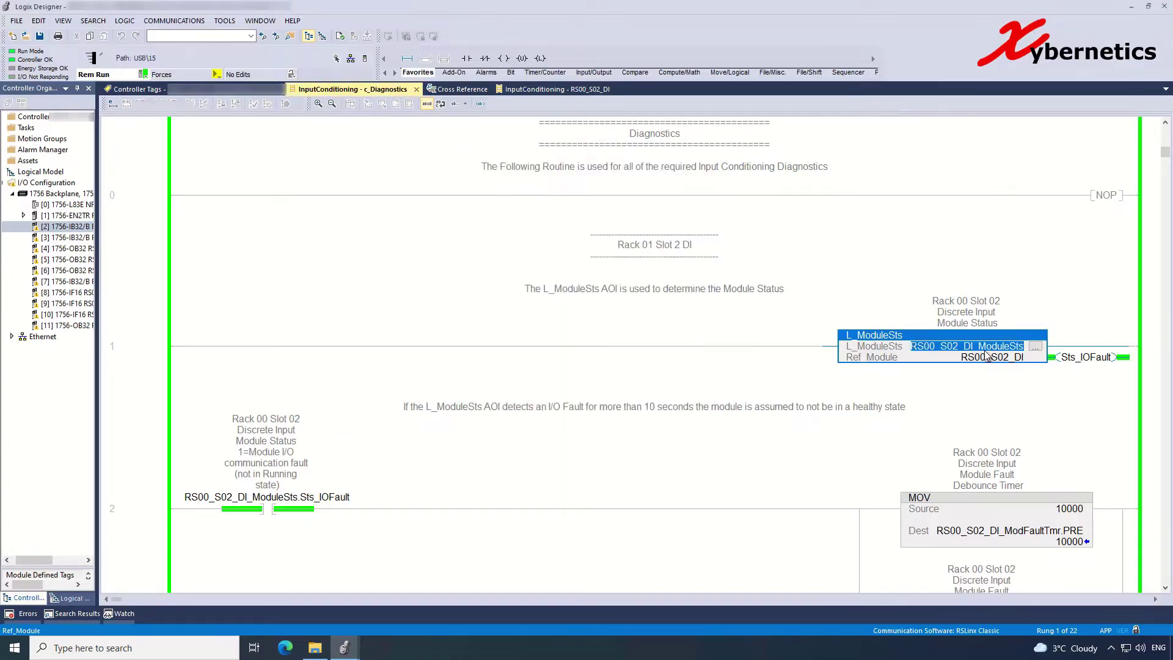
{"action": "left_click", "coordinate": [1035, 349]}
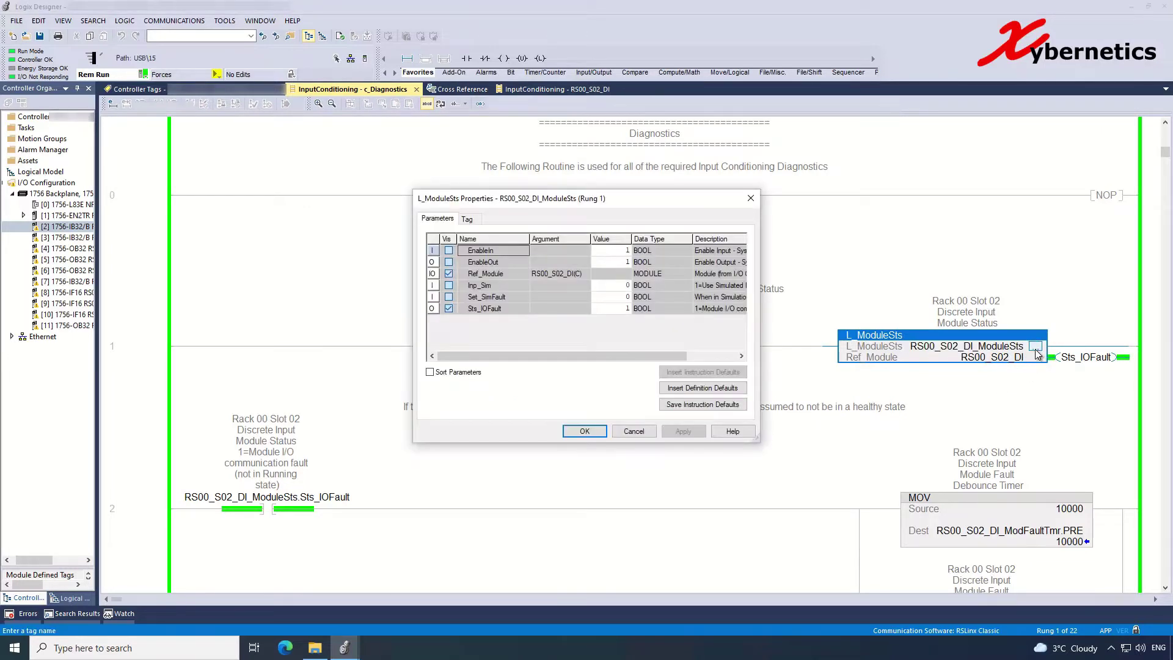
{"action": "left_click", "coordinate": [504, 311]}
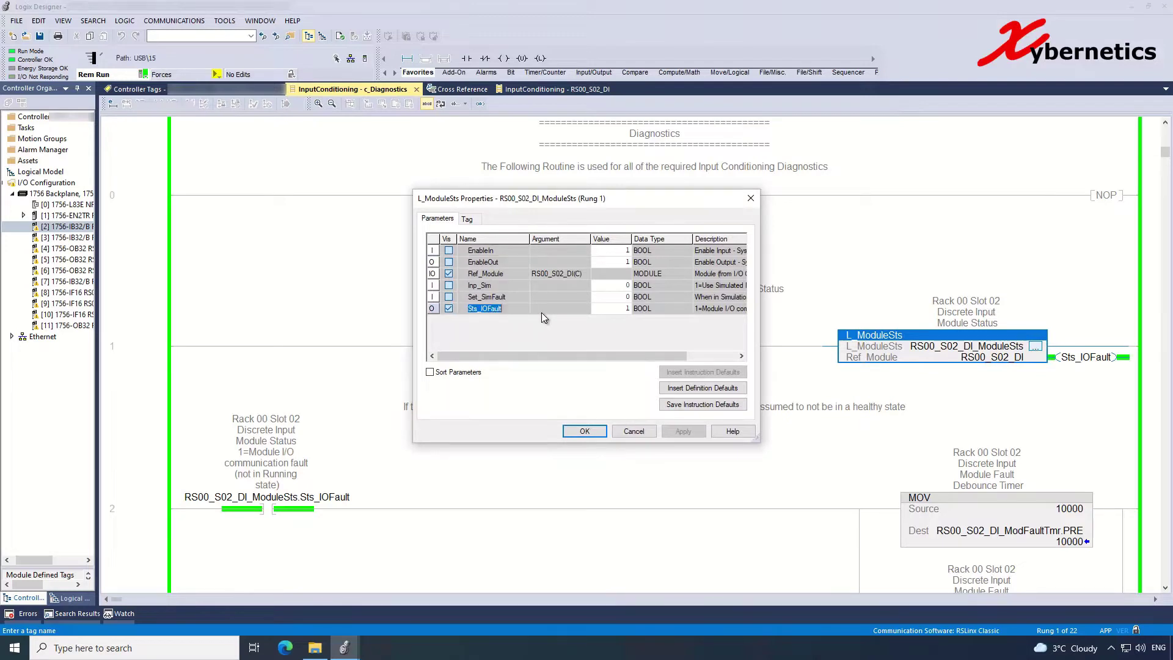
{"action": "left_click", "coordinate": [628, 309]}
{"action": "left_click", "coordinate": [635, 431]}
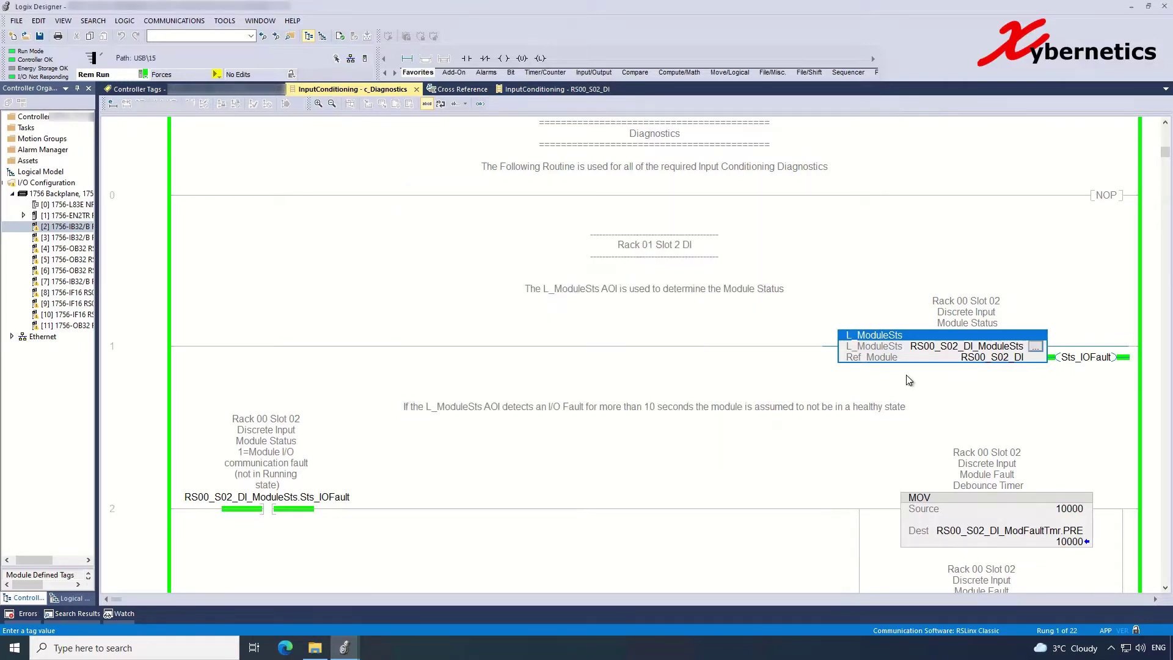
{"action": "scroll", "coordinate": [910, 382], "scroll_direction": "down", "scroll_amount": 2}
{"action": "scroll", "coordinate": [914, 382], "scroll_direction": "down", "scroll_amount": 4}
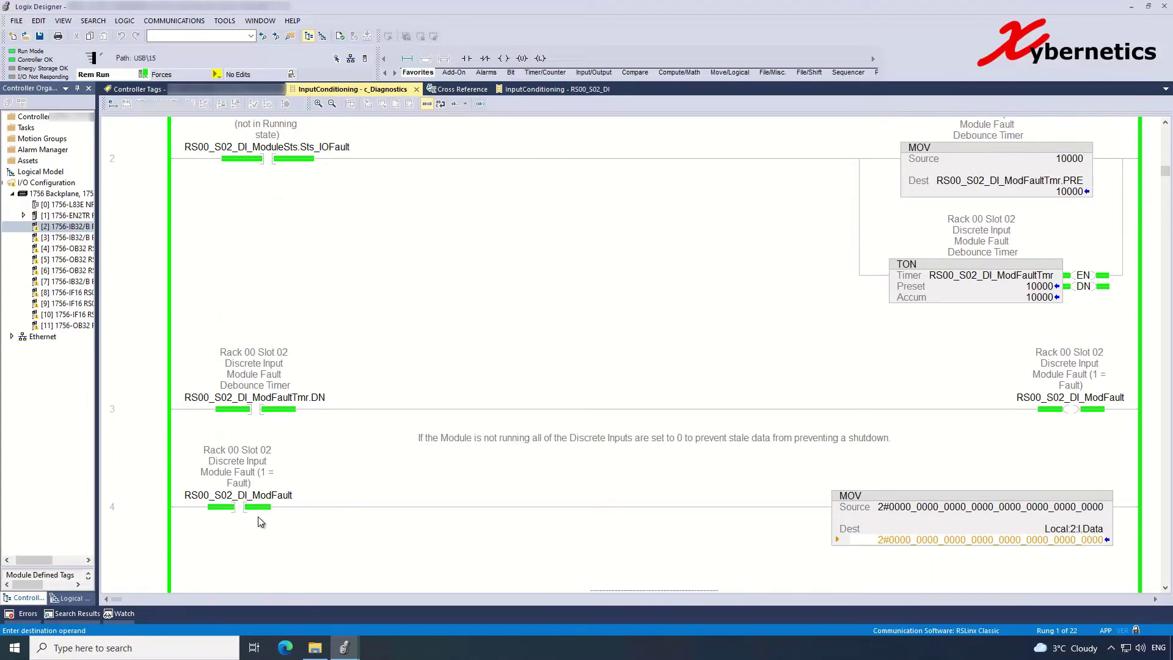
{"action": "left_click", "coordinate": [243, 508]}
{"action": "left_click", "coordinate": [962, 507]}
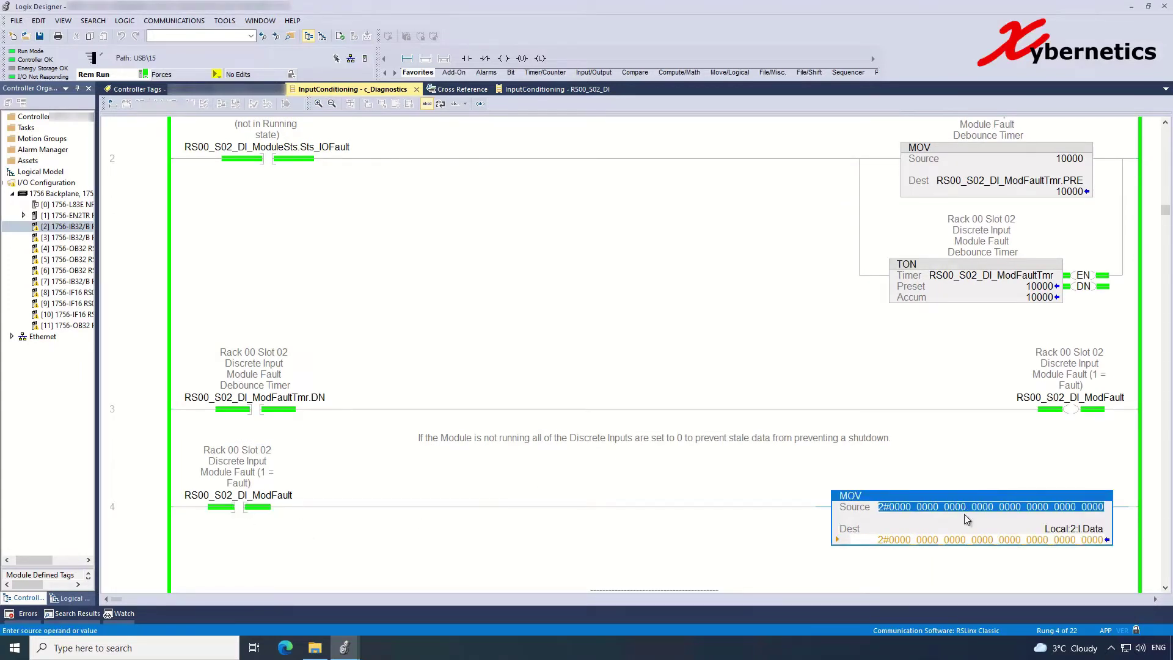
{"action": "left_click", "coordinate": [979, 541]}
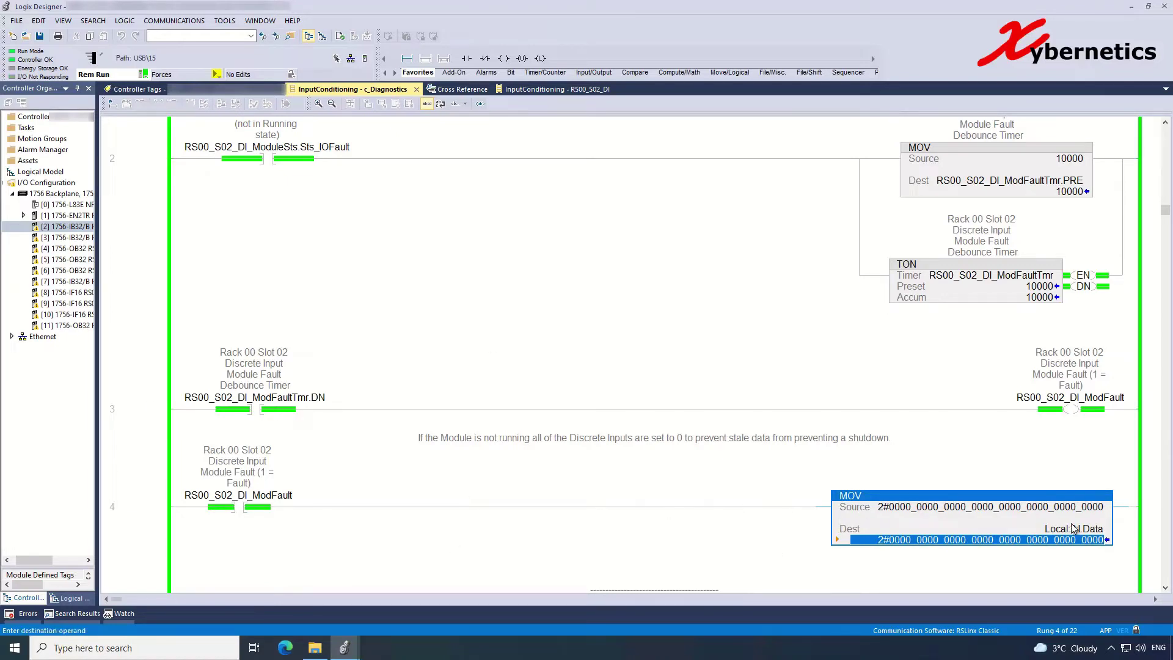
{"action": "scroll", "coordinate": [829, 487], "scroll_direction": "up", "scroll_amount": 6}
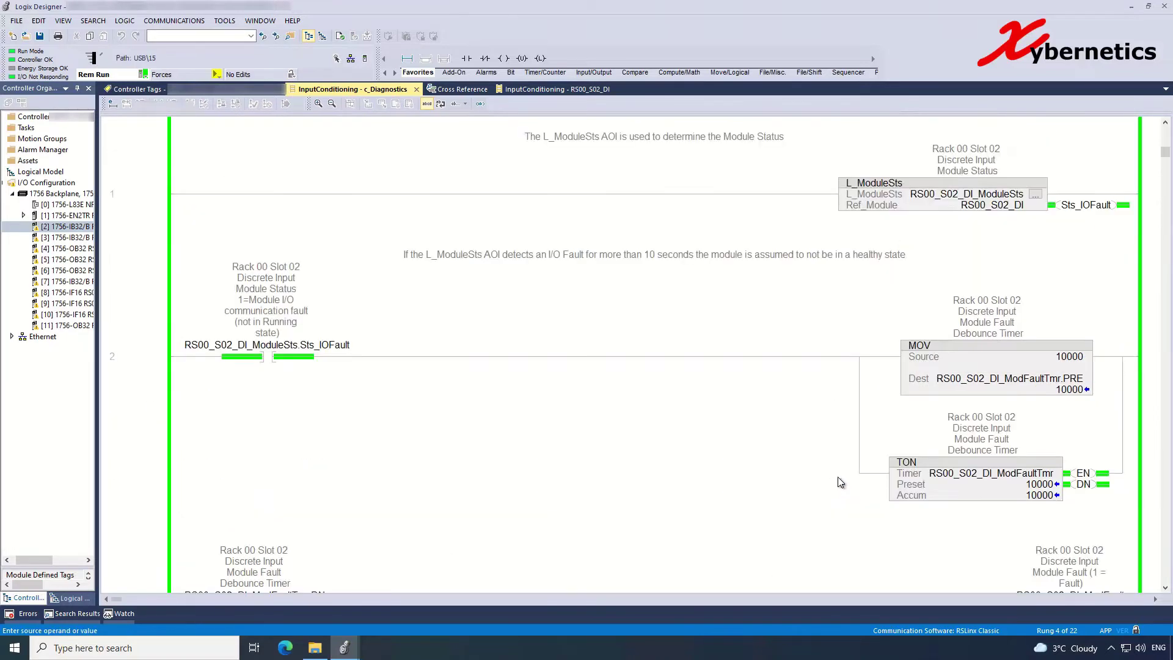
{"action": "scroll", "coordinate": [833, 438], "scroll_direction": "down", "scroll_amount": 6}
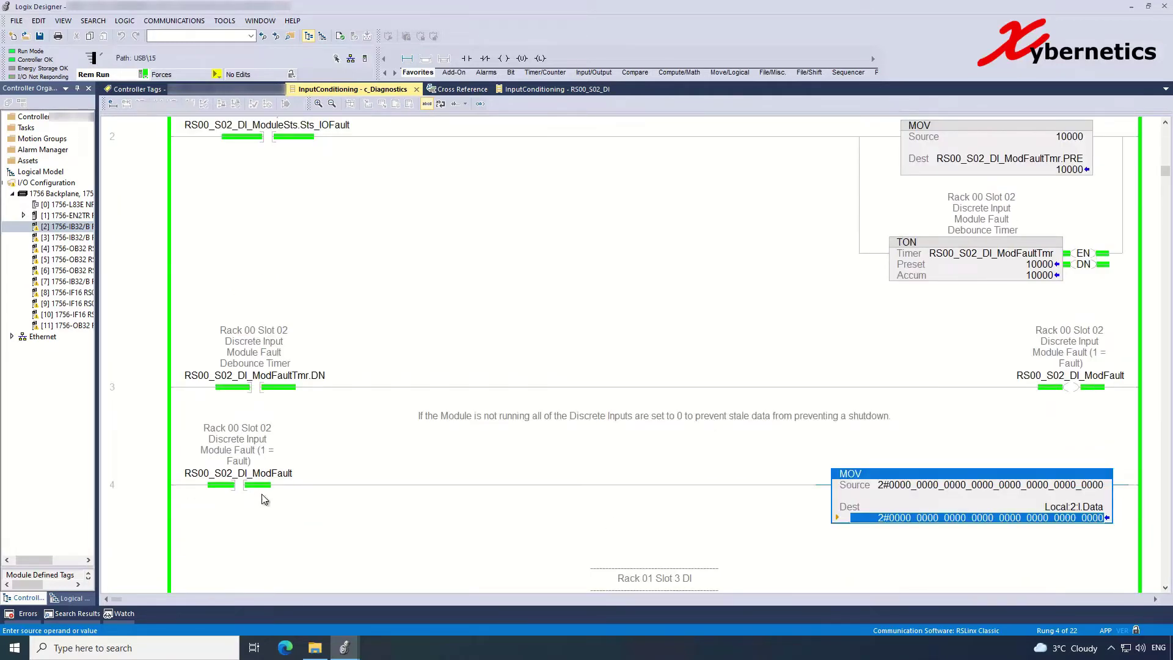
{"action": "right_click", "coordinate": [242, 485]}
{"action": "key", "text": "Escape"}
{"action": "key", "text": "Up"}
{"action": "key", "text": "Up"}
{"action": "scroll", "coordinate": [988, 405], "scroll_direction": "up", "scroll_amount": 5}
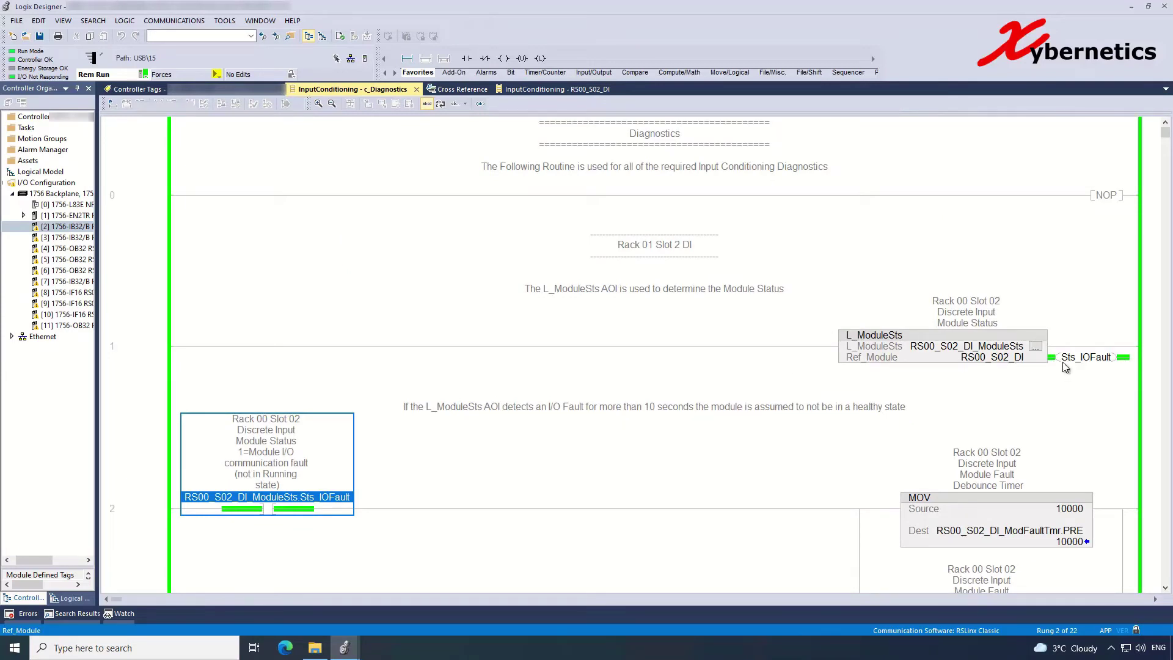
{"action": "left_click", "coordinate": [1036, 347]}
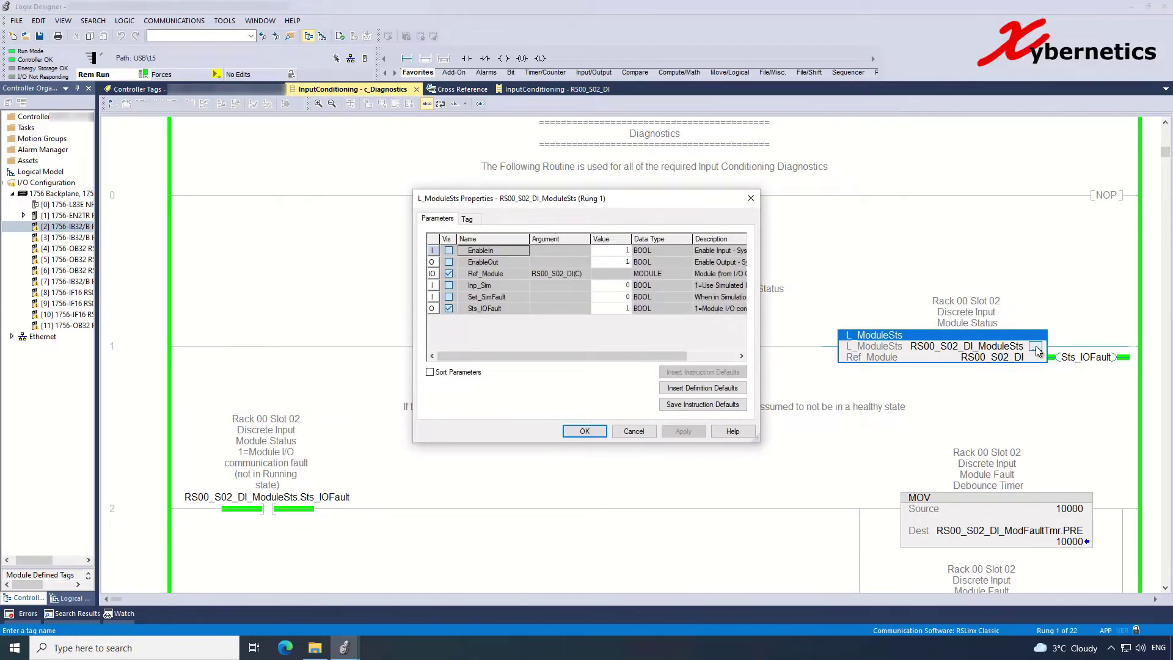
Step: Set Inp_Sim to 1 in the L_ModuleSts properties, apply, and close
{"action": "left_click", "coordinate": [482, 285]}
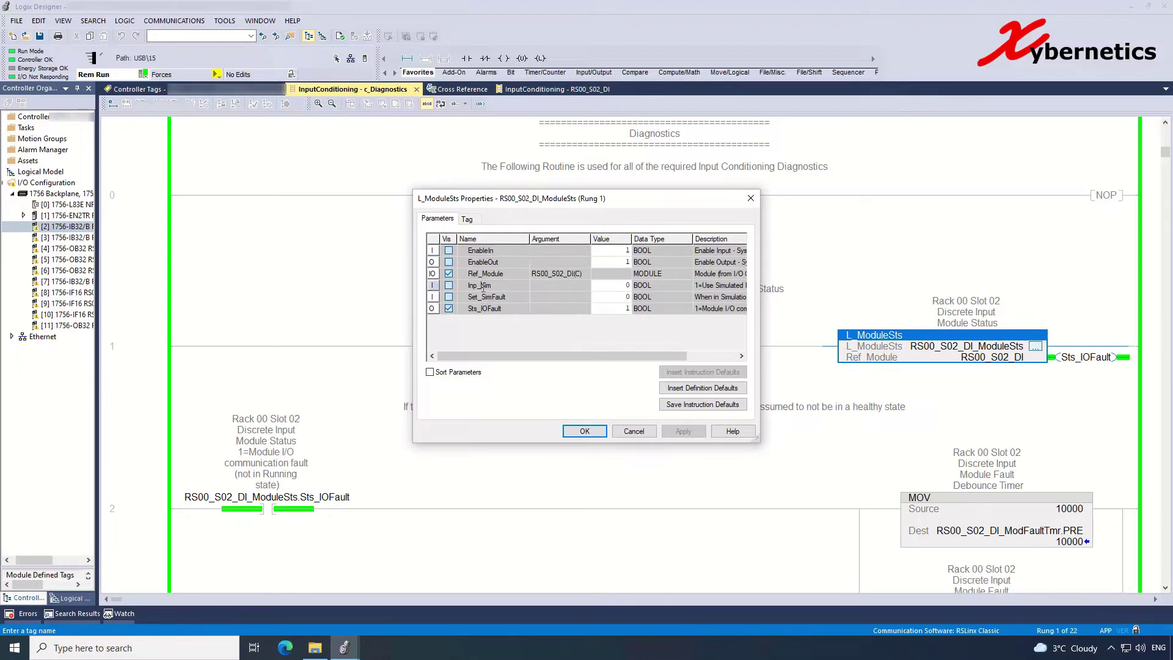
{"action": "left_click", "coordinate": [623, 285]}
{"action": "key", "text": "Return"}
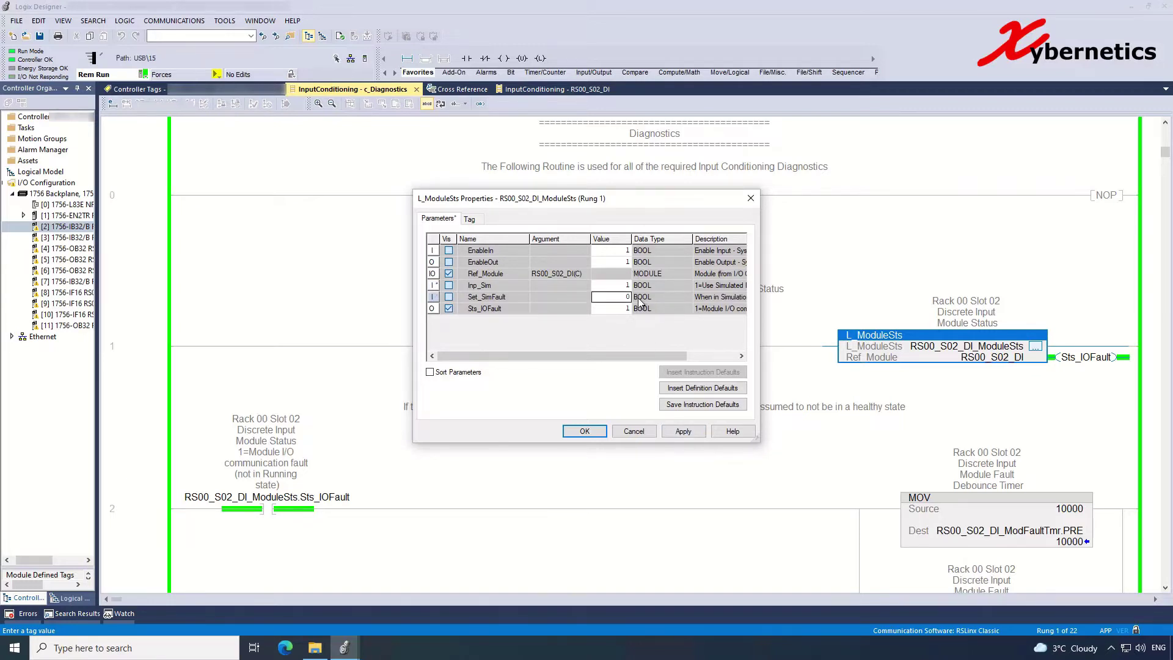
{"action": "left_click", "coordinate": [694, 432]}
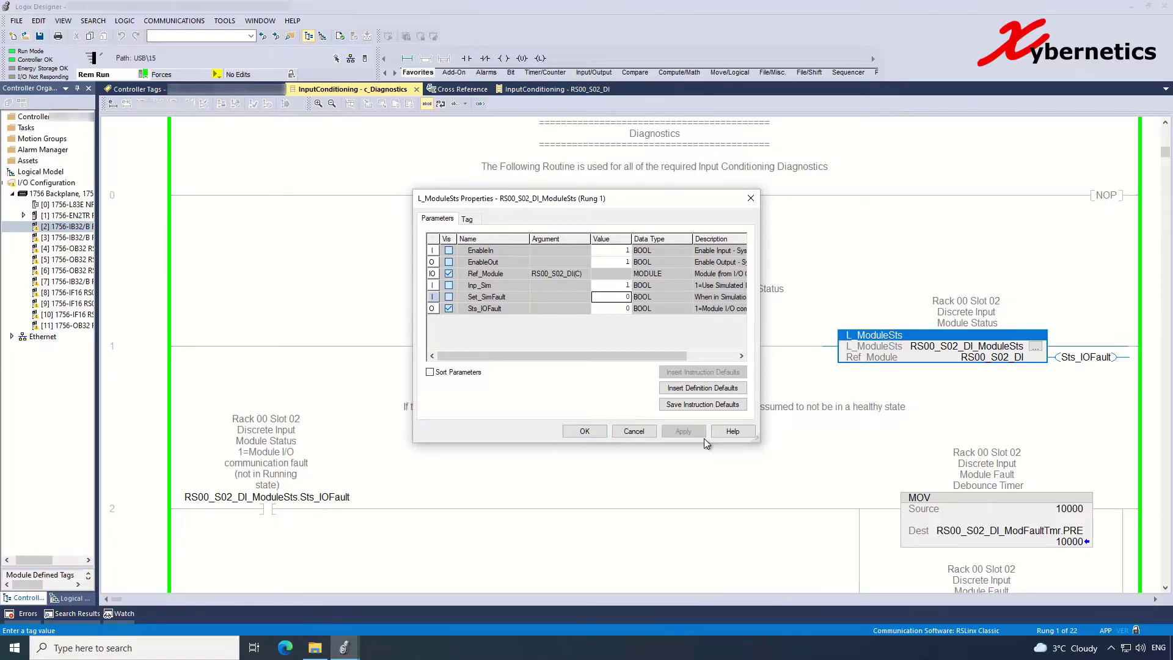
{"action": "left_click", "coordinate": [592, 431]}
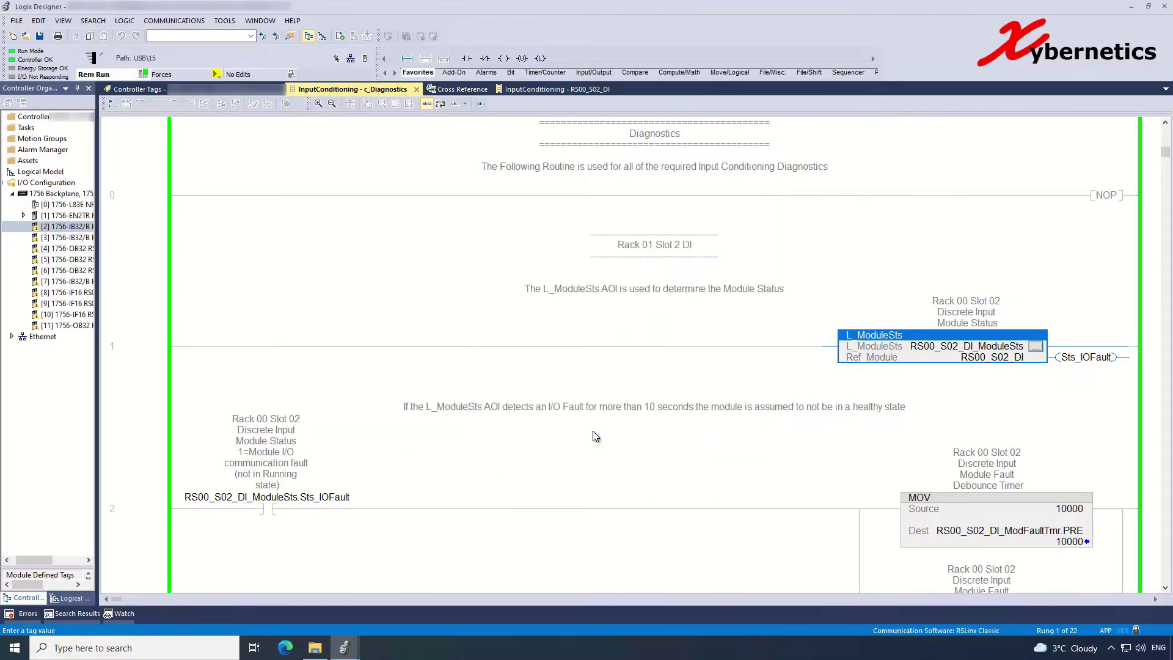
Step: Scroll the routine and return to the Controller Tags list
{"action": "scroll", "coordinate": [882, 437], "scroll_direction": "down", "scroll_amount": 10}
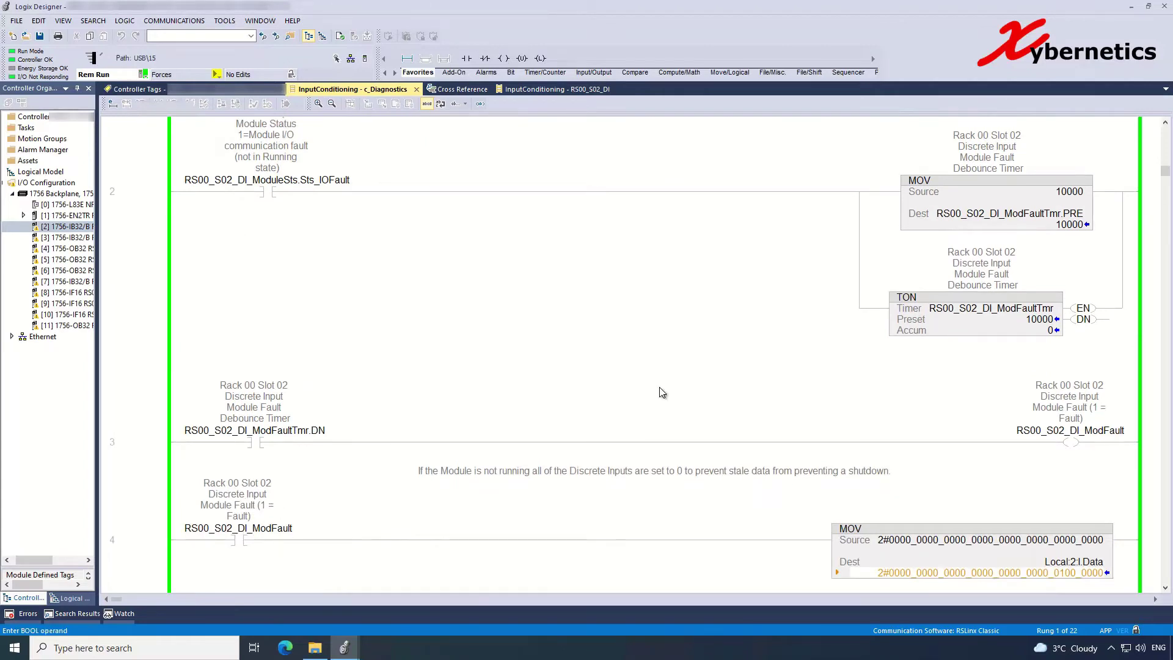
{"action": "scroll", "coordinate": [671, 349], "scroll_direction": "up", "scroll_amount": 4}
{"action": "scroll", "coordinate": [671, 350], "scroll_direction": "up", "scroll_amount": 3}
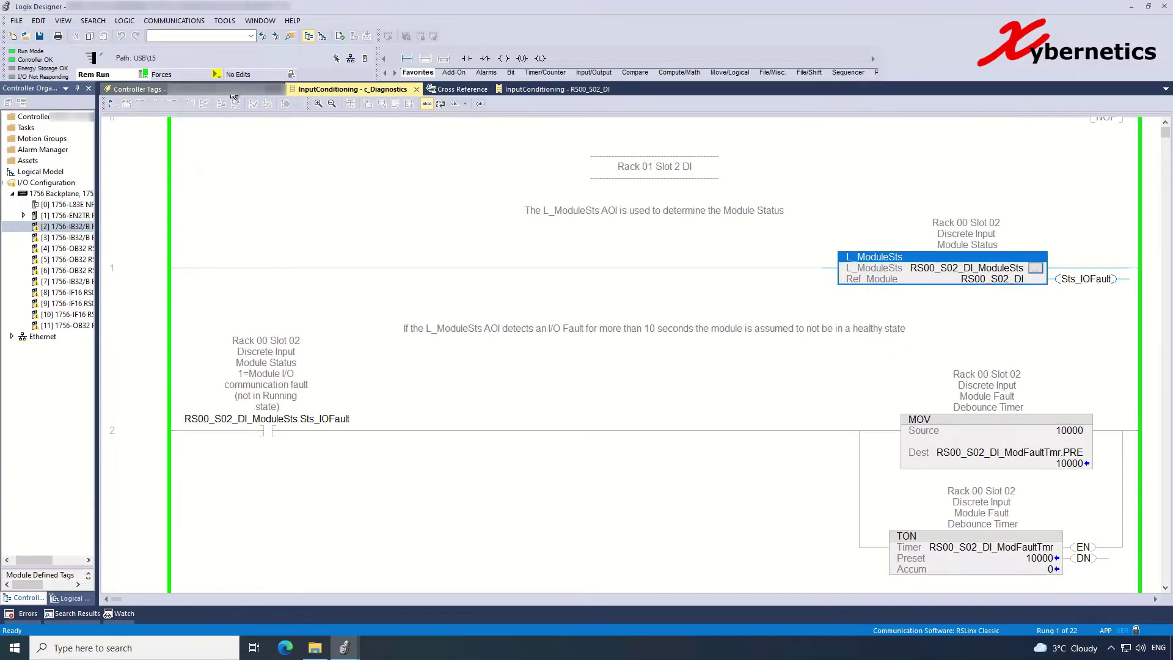
{"action": "left_click", "coordinate": [233, 96]}
Step: Re-force Local:2:I.Data.6 on with a force mask of 1
{"action": "left_click", "coordinate": [341, 249]}
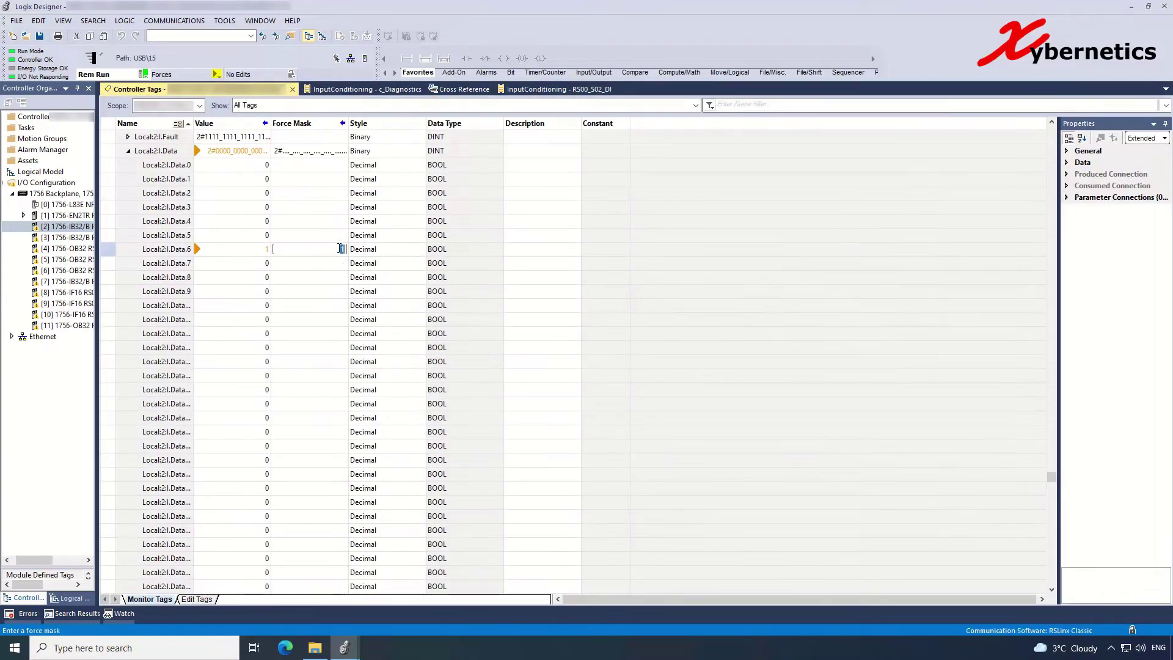
{"action": "left_click", "coordinate": [264, 249]}
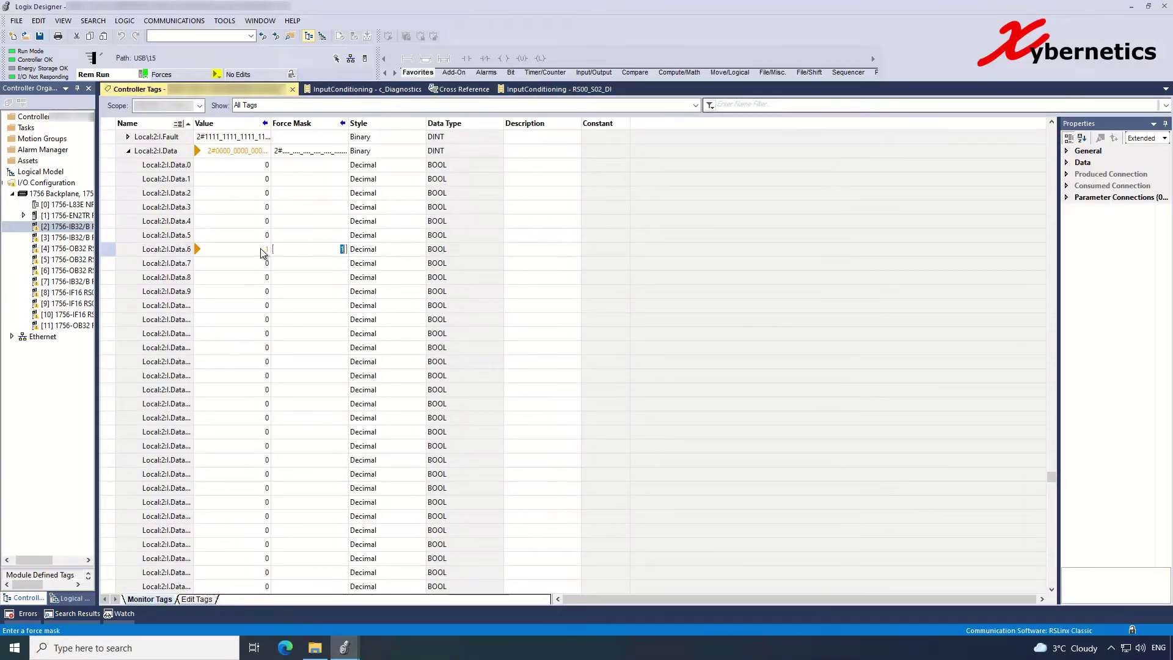
{"action": "left_click", "coordinate": [344, 320]}
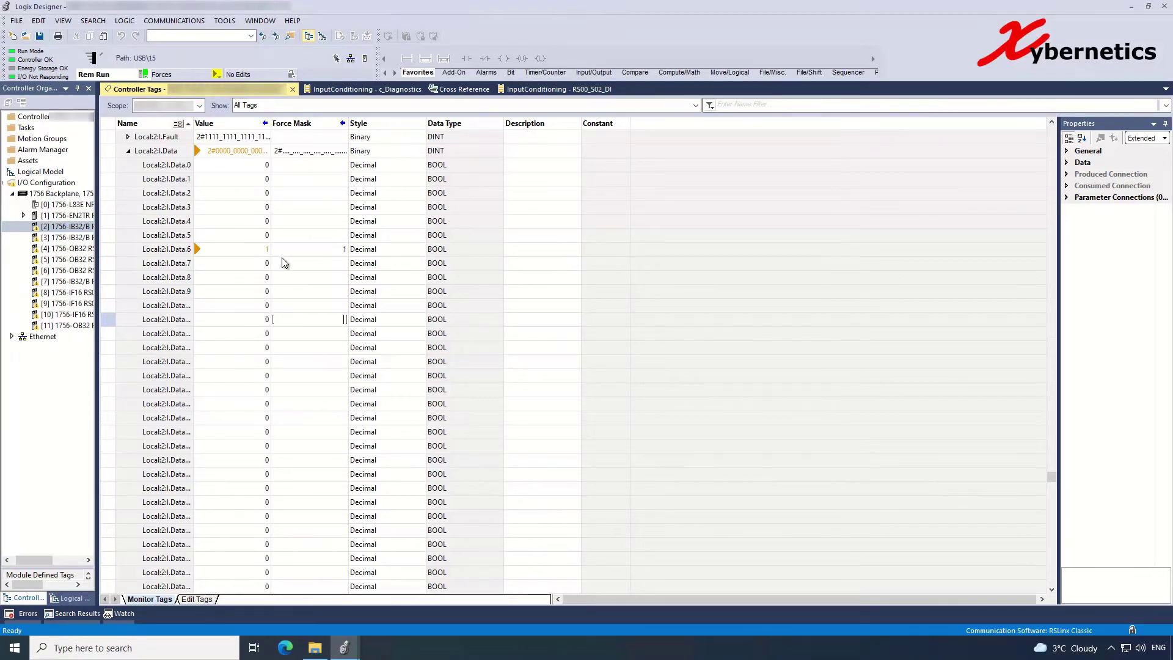
{"action": "left_click", "coordinate": [320, 255]}
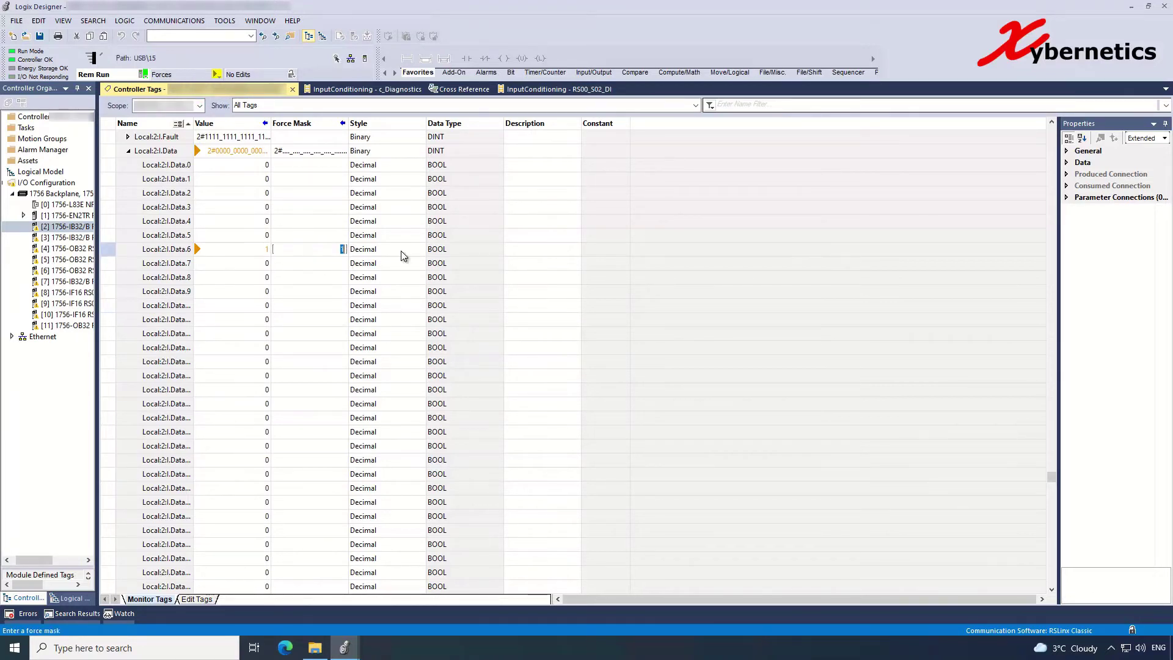
{"action": "key", "text": "Return"}
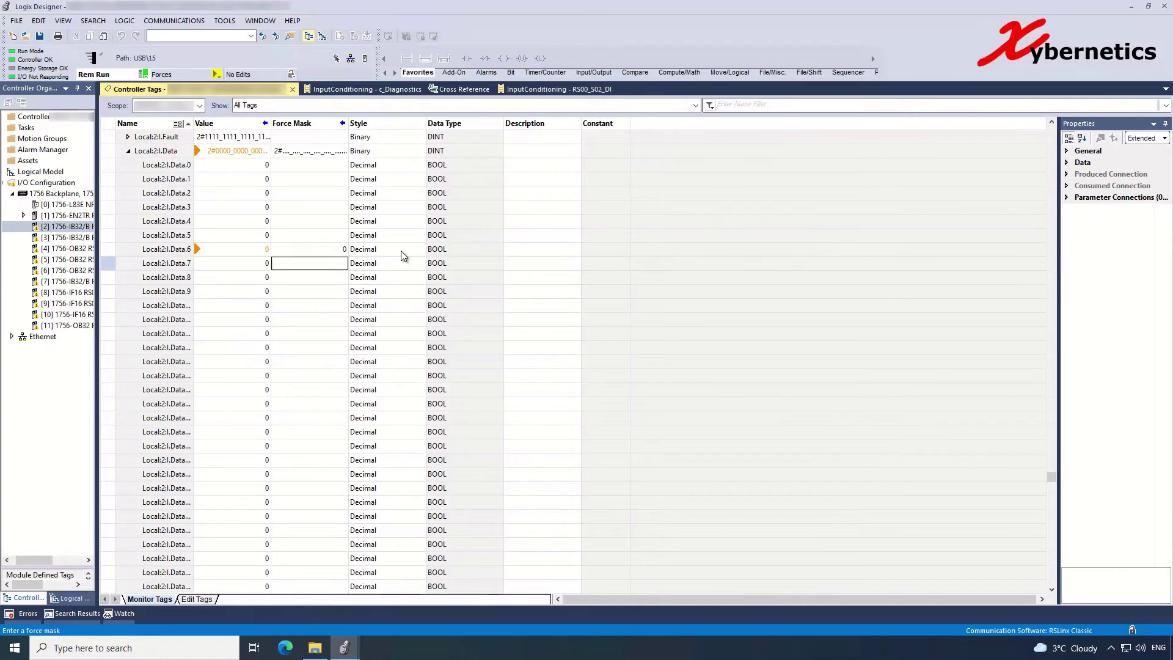
{"action": "key", "text": "Up"}
{"action": "type", "text": "1"}
{"action": "key", "text": "Return"}
Step: Force Data.7, Data.8 and three higher Local:2:I bits on with masks of 1
{"action": "type", "text": "1"}
{"action": "key", "text": "Return"}
{"action": "type", "text": "1"}
{"action": "key", "text": "Return"}
{"action": "key", "text": "Down"}
{"action": "key", "text": "Down"}
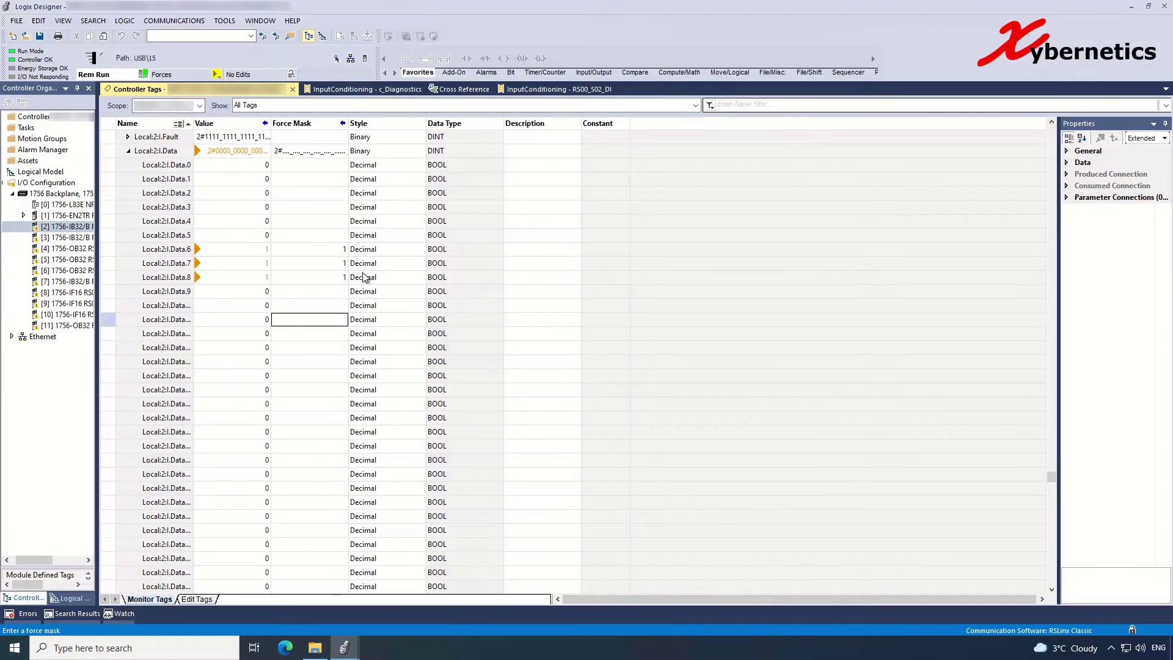
{"action": "type", "text": "1"}
{"action": "key", "text": "Return"}
{"action": "key", "text": "Down"}
{"action": "type", "text": "1"}
{"action": "key", "text": "Return"}
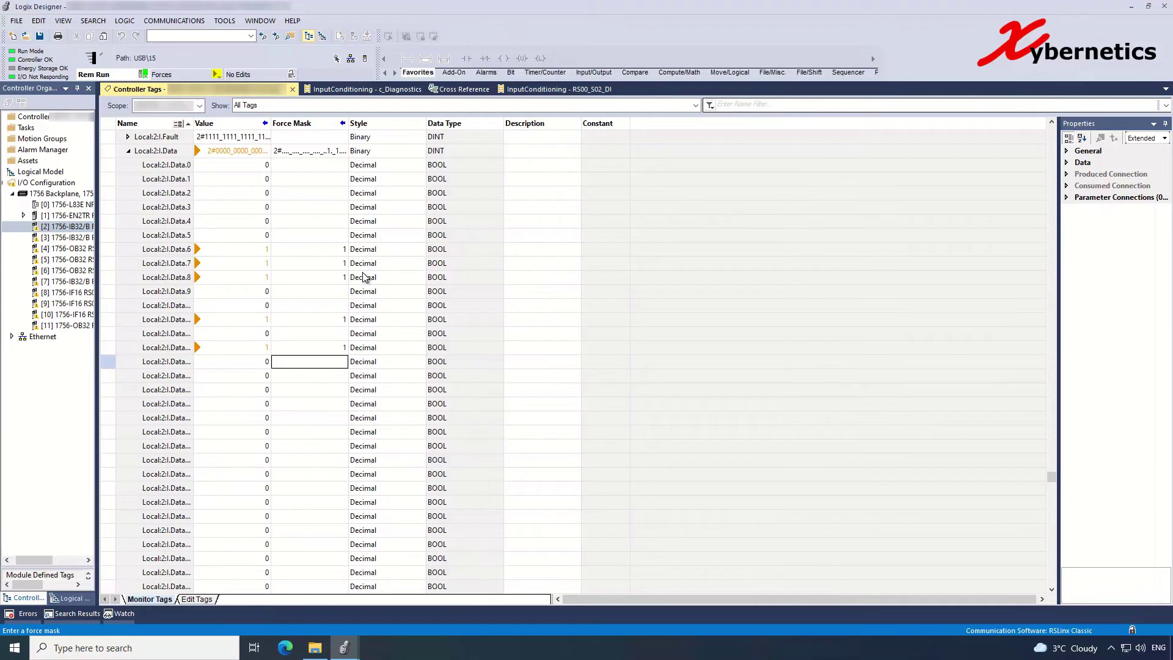
{"action": "key", "text": "Up"}
{"action": "key", "text": "Up"}
{"action": "type", "text": "1"}
{"action": "key", "text": "Return"}
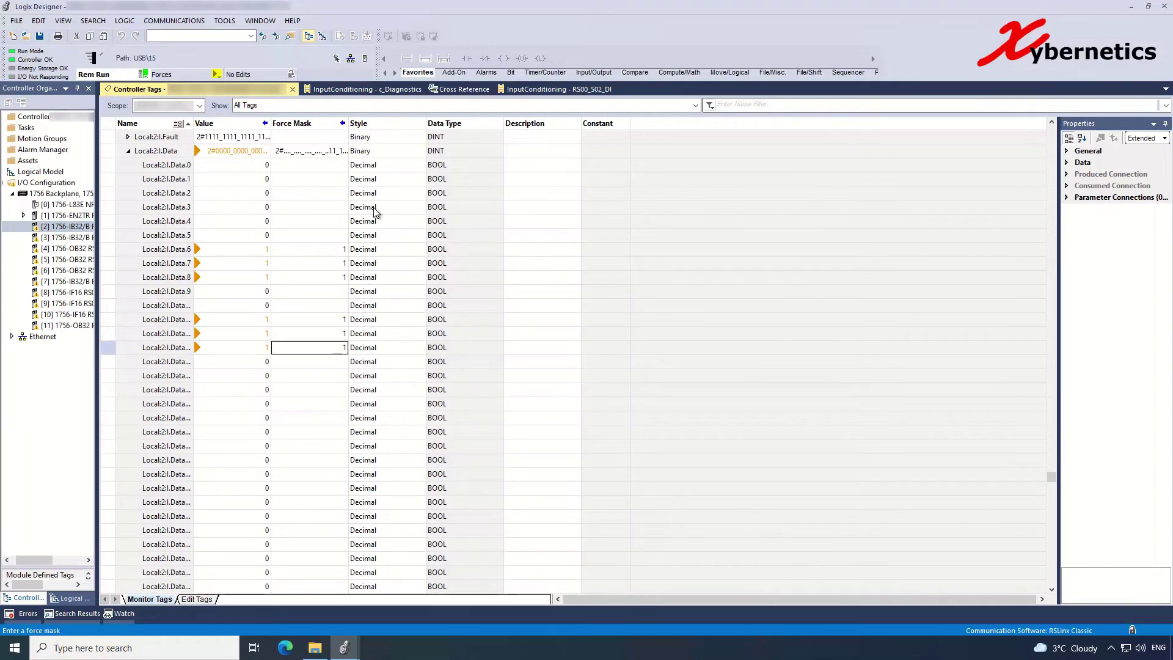
Step: Force Data.3 and Data.4 on with force masks of 1
{"action": "left_click", "coordinate": [346, 207]}
{"action": "type", "text": "1"}
{"action": "key", "text": "Return"}
{"action": "type", "text": "1"}
{"action": "key", "text": "Return"}
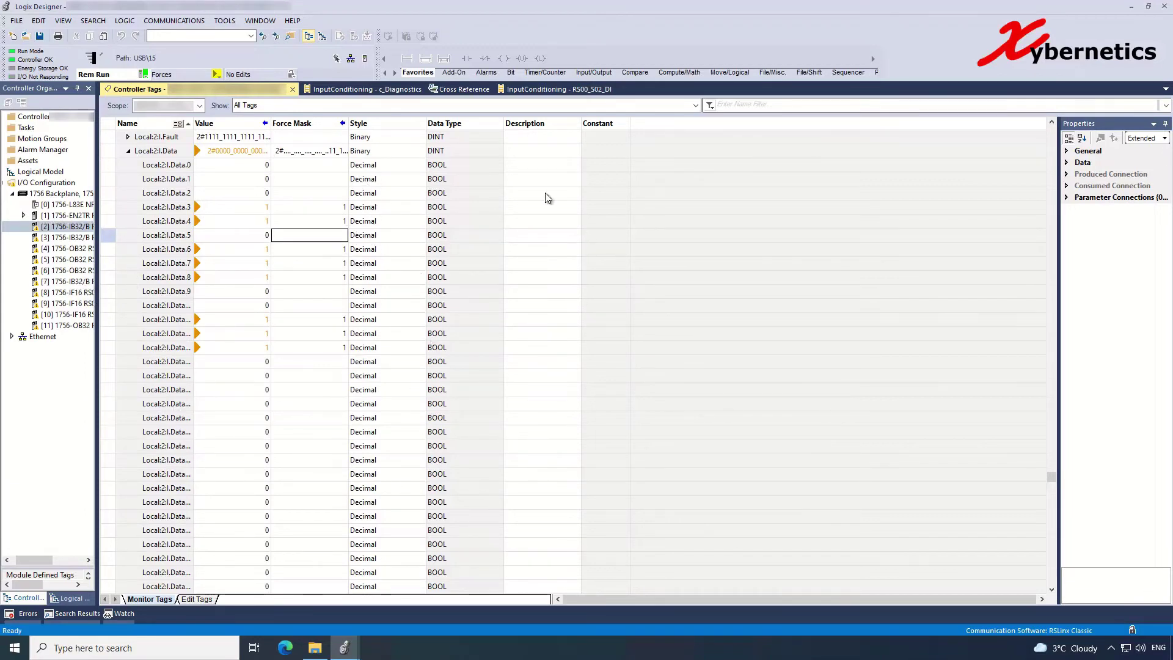
Step: Remove the forces from Data.13 and Data.12
{"action": "right_click", "coordinate": [256, 348]}
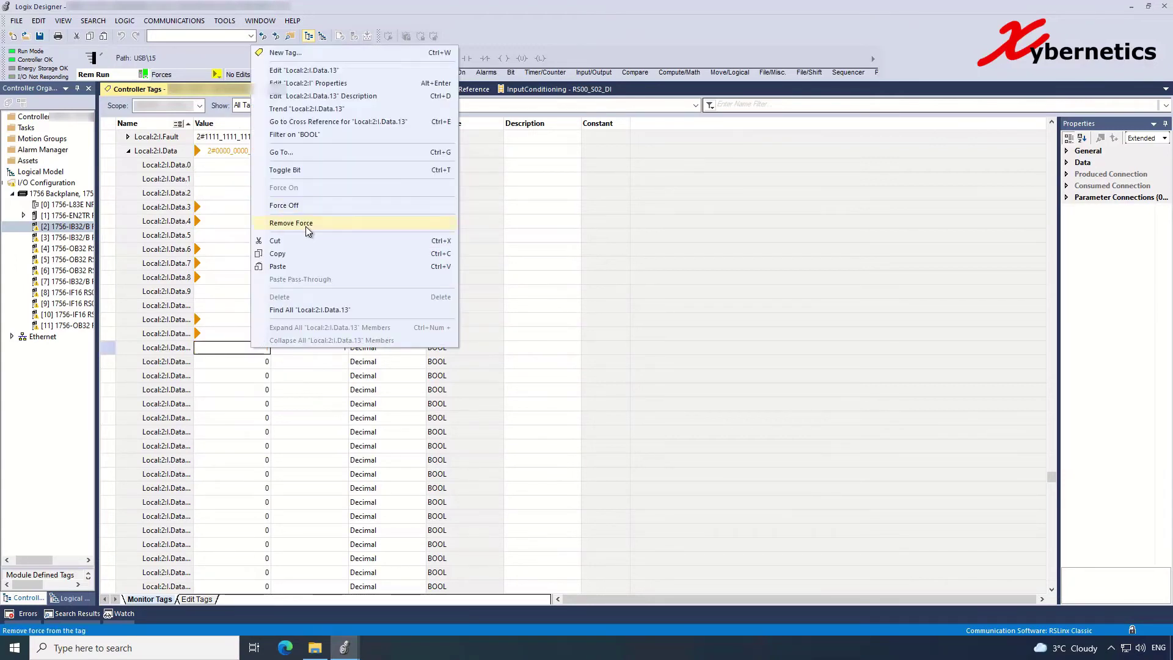
{"action": "left_click", "coordinate": [305, 223]}
{"action": "right_click", "coordinate": [264, 334]}
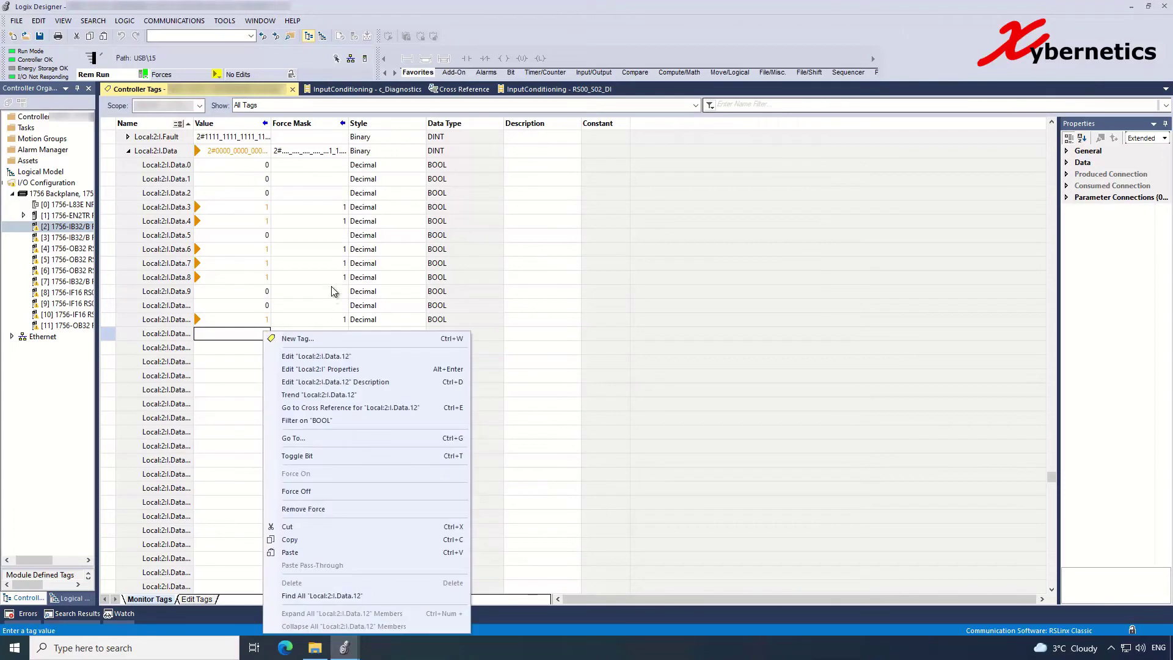
{"action": "left_click", "coordinate": [330, 509]}
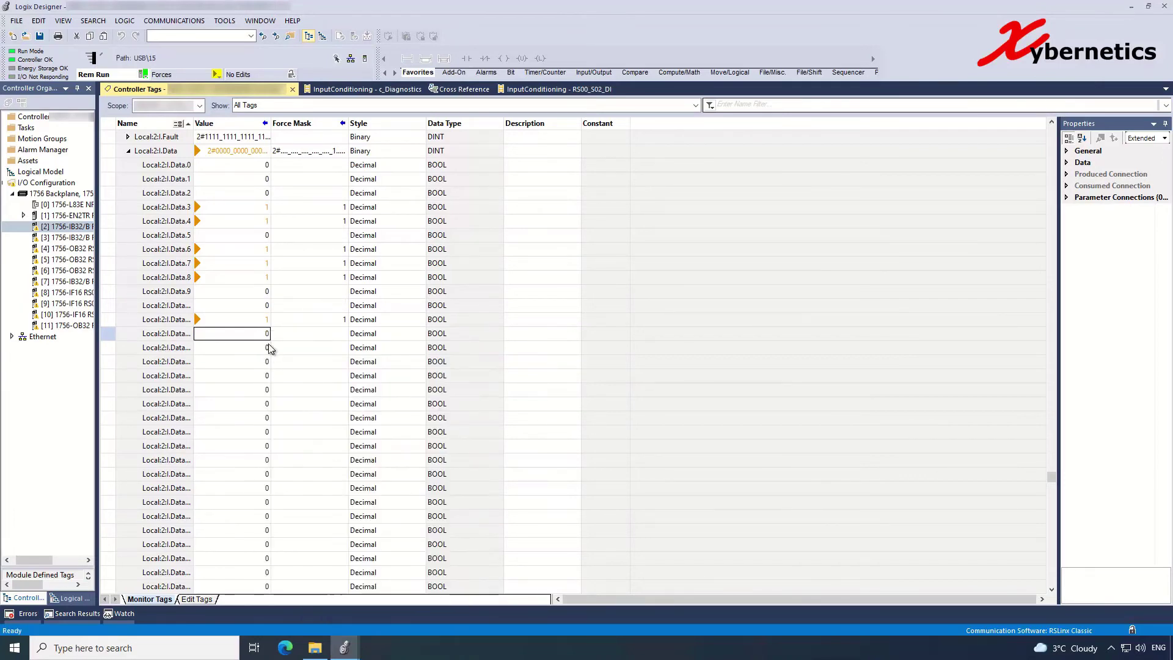
Step: Disable all I/O forces in the controller and confirm
{"action": "left_click", "coordinate": [217, 74]}
{"action": "mouse_move", "coordinate": [262, 90]}
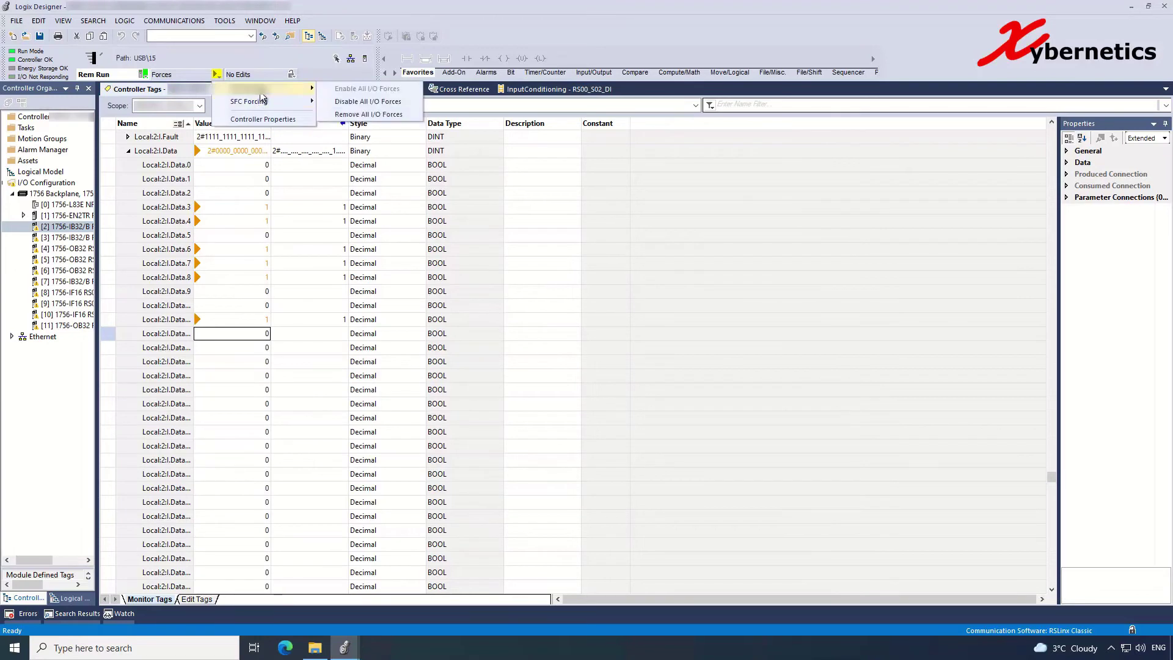
{"action": "left_click", "coordinate": [367, 102]}
{"action": "left_click", "coordinate": [533, 347]}
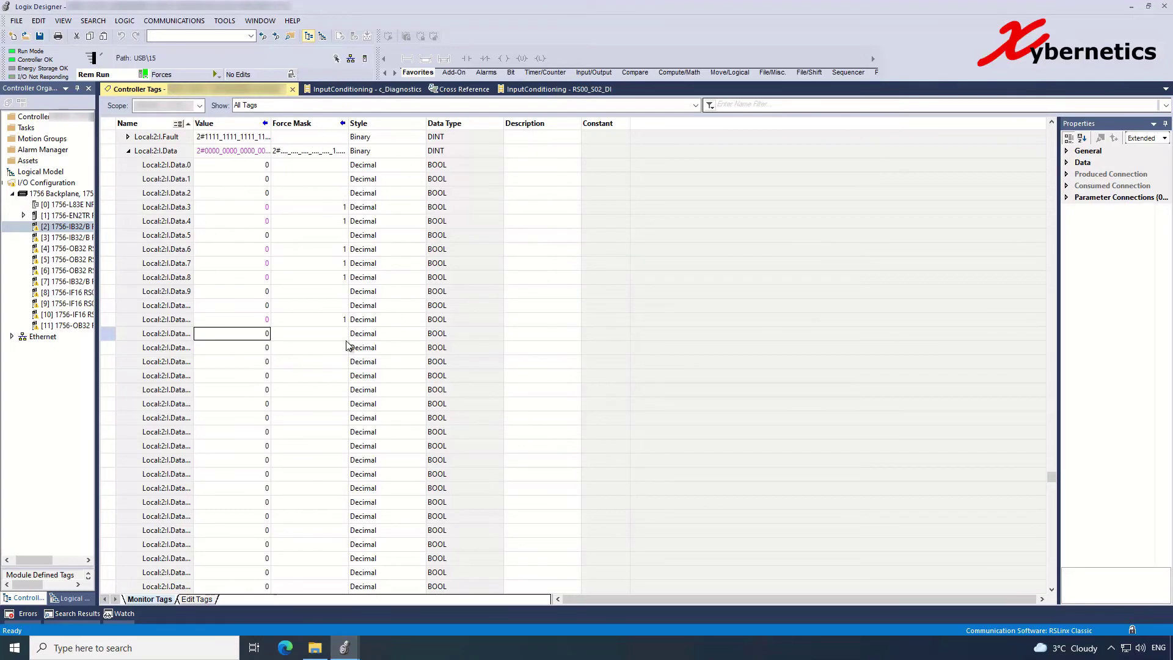
Step: Remove the forces from Data.3, Data.4, Data.11, Data.8, Data.7 and Data.6
{"action": "right_click", "coordinate": [264, 207]}
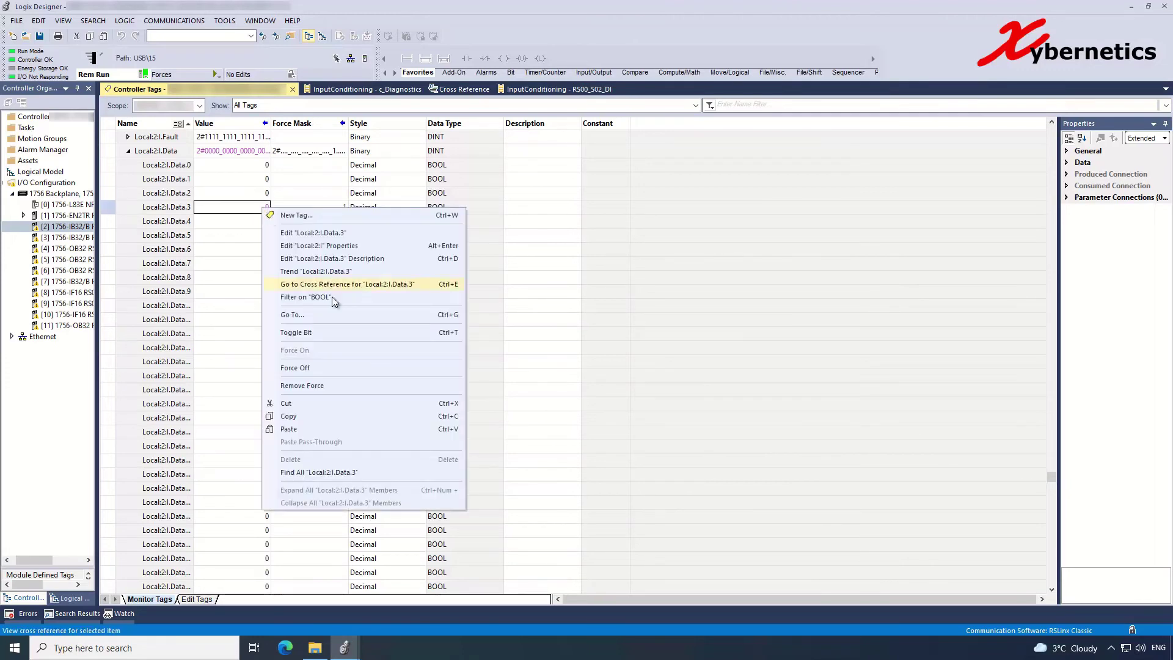
{"action": "left_click", "coordinate": [318, 384]}
{"action": "right_click", "coordinate": [330, 226]}
{"action": "left_click", "coordinate": [401, 406]}
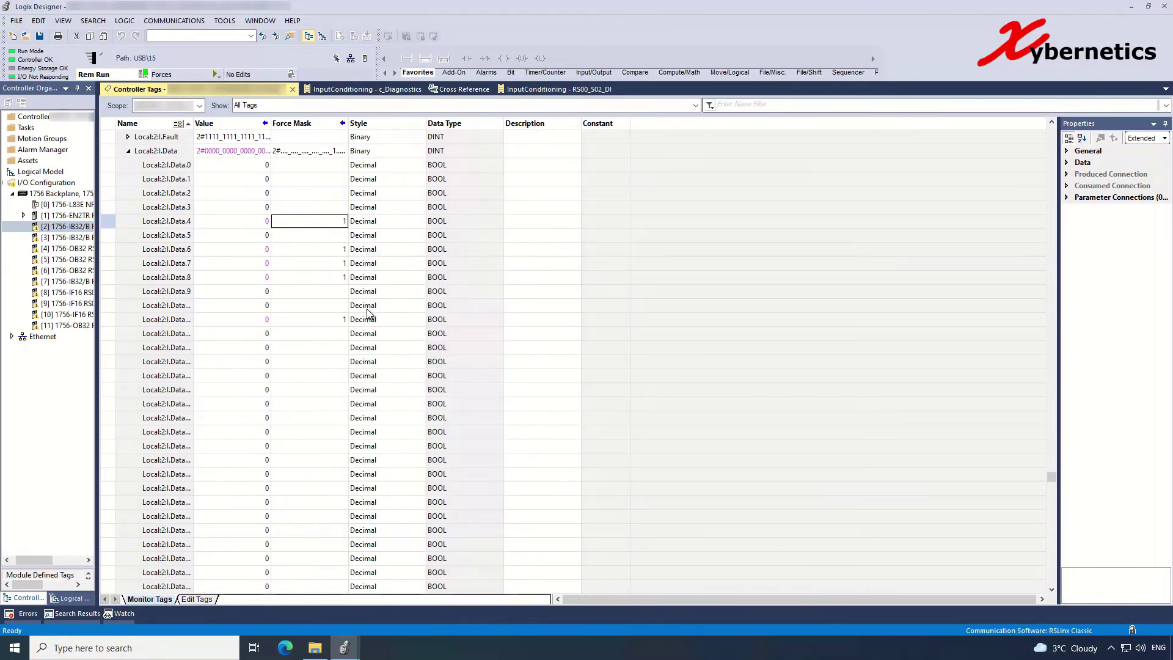
{"action": "right_click", "coordinate": [337, 323]}
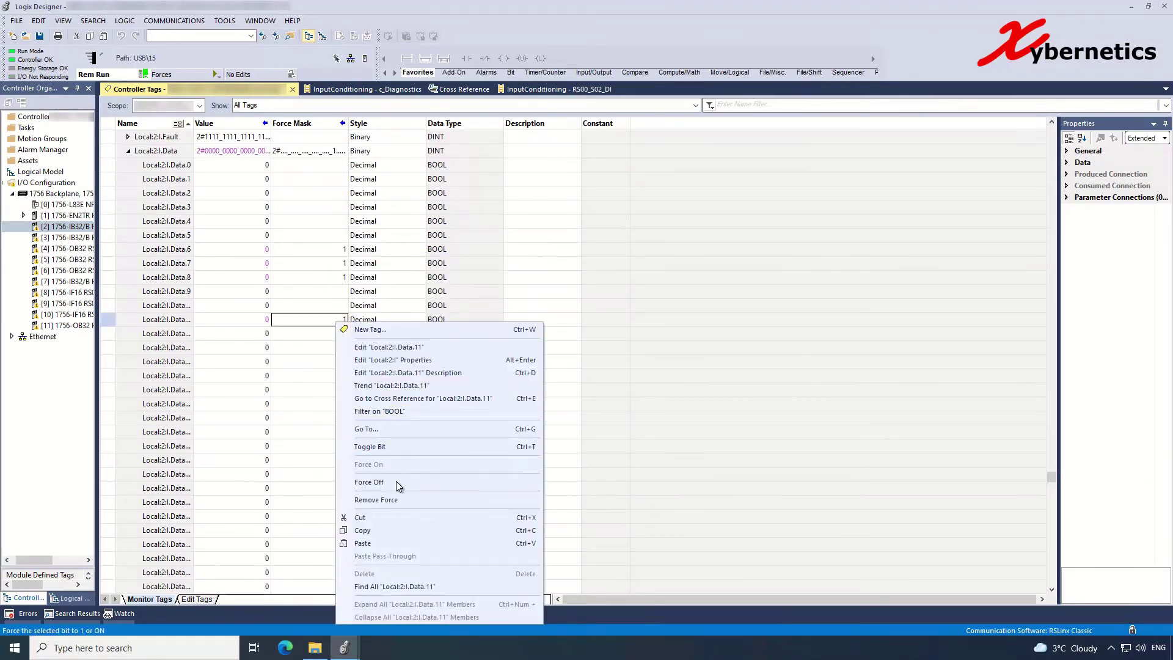
{"action": "left_click", "coordinate": [394, 499]}
{"action": "right_click", "coordinate": [340, 277]}
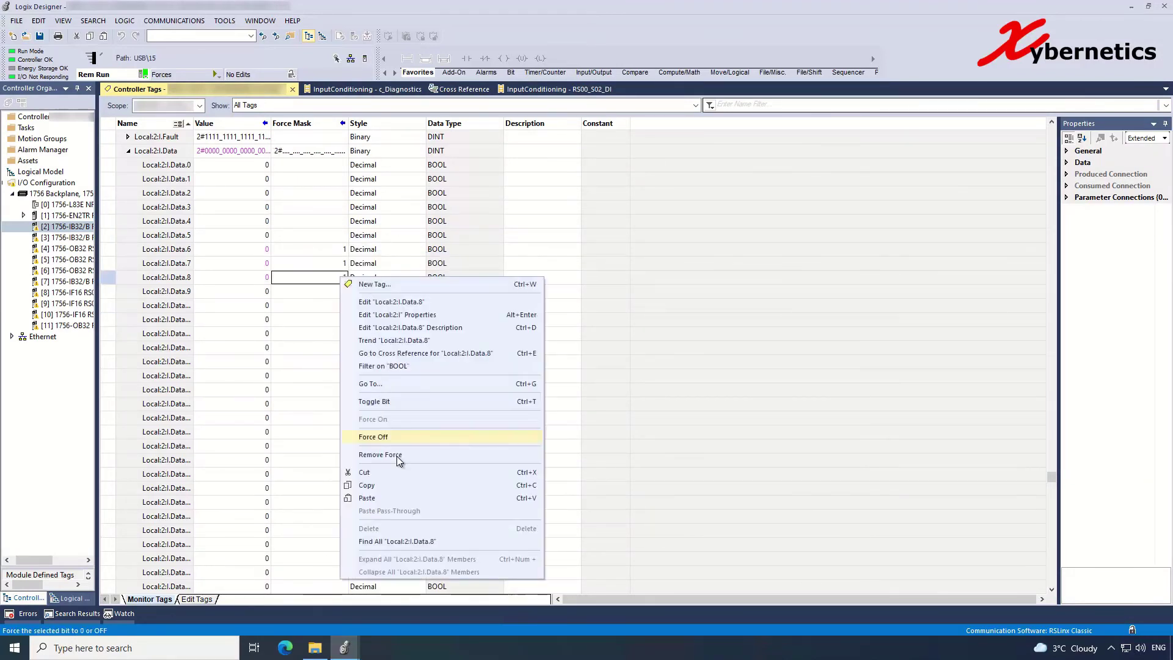
{"action": "left_click", "coordinate": [400, 455]}
{"action": "right_click", "coordinate": [340, 263]}
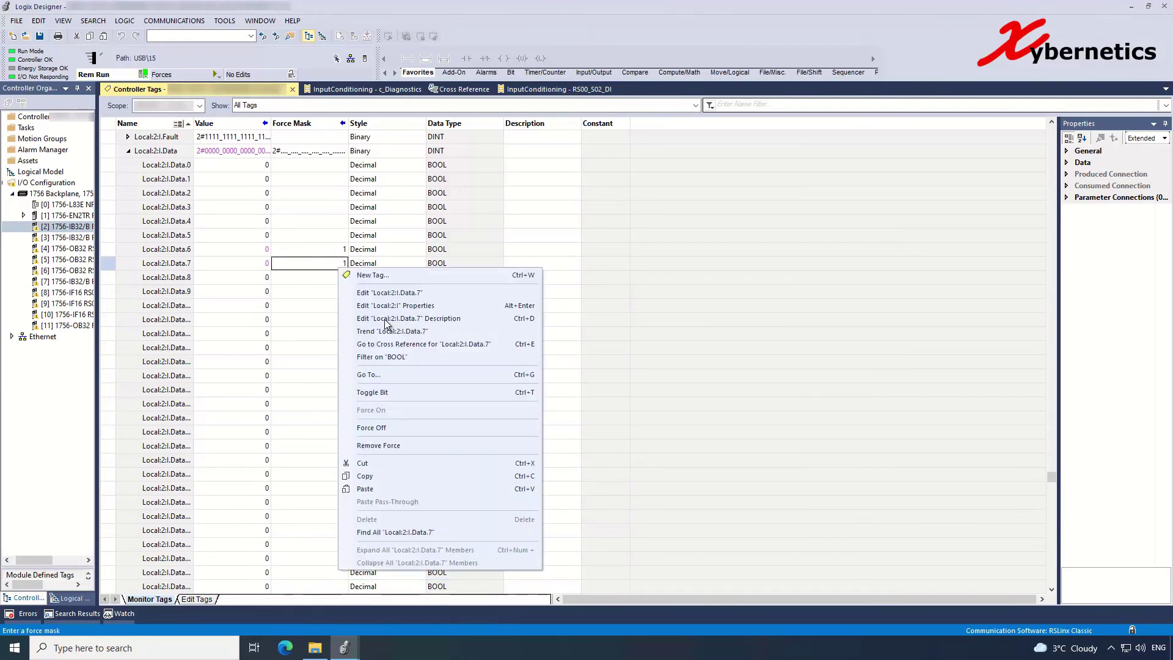
{"action": "left_click", "coordinate": [407, 446]}
{"action": "right_click", "coordinate": [339, 250]}
{"action": "left_click", "coordinate": [384, 428]}
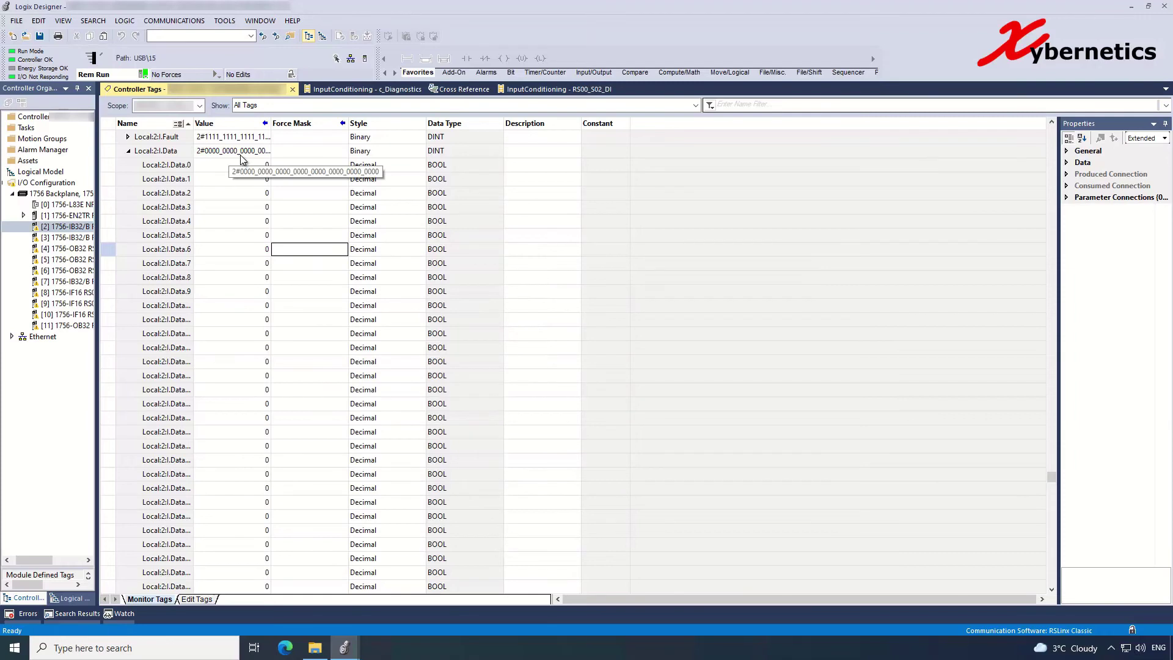
Step: Set L_ModuleSts Inp_Sim to 0 in c_Diagnostics, apply, and close the properties
{"action": "left_click", "coordinate": [408, 90]}
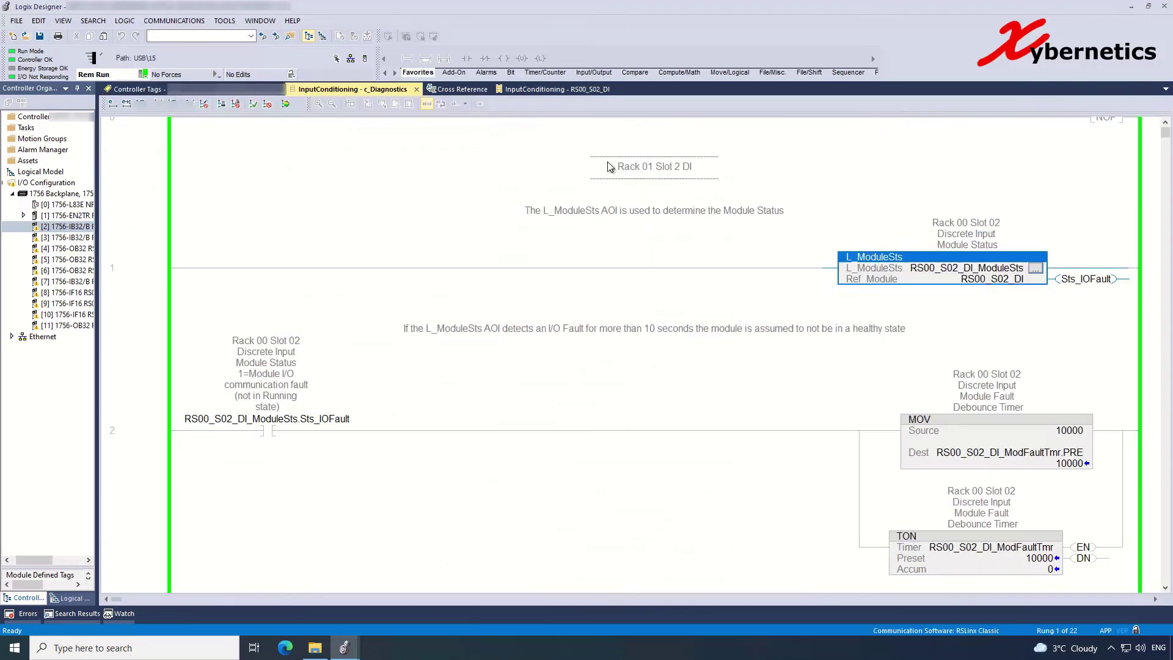
{"action": "left_click", "coordinate": [1037, 270]}
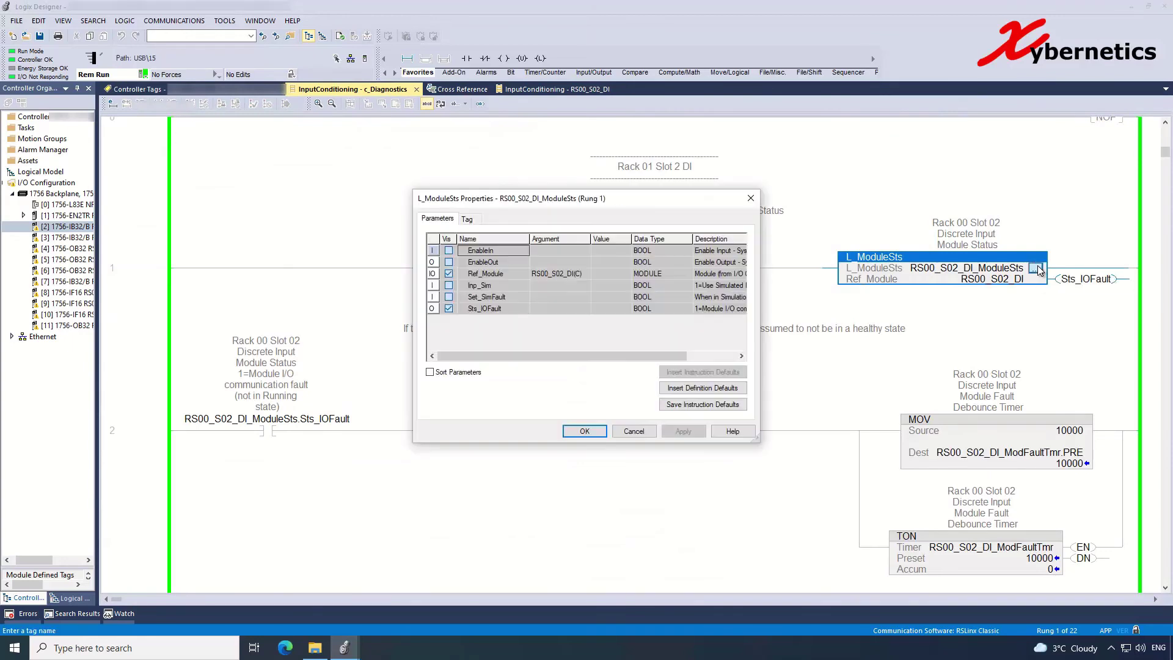
{"action": "left_click", "coordinate": [621, 286]}
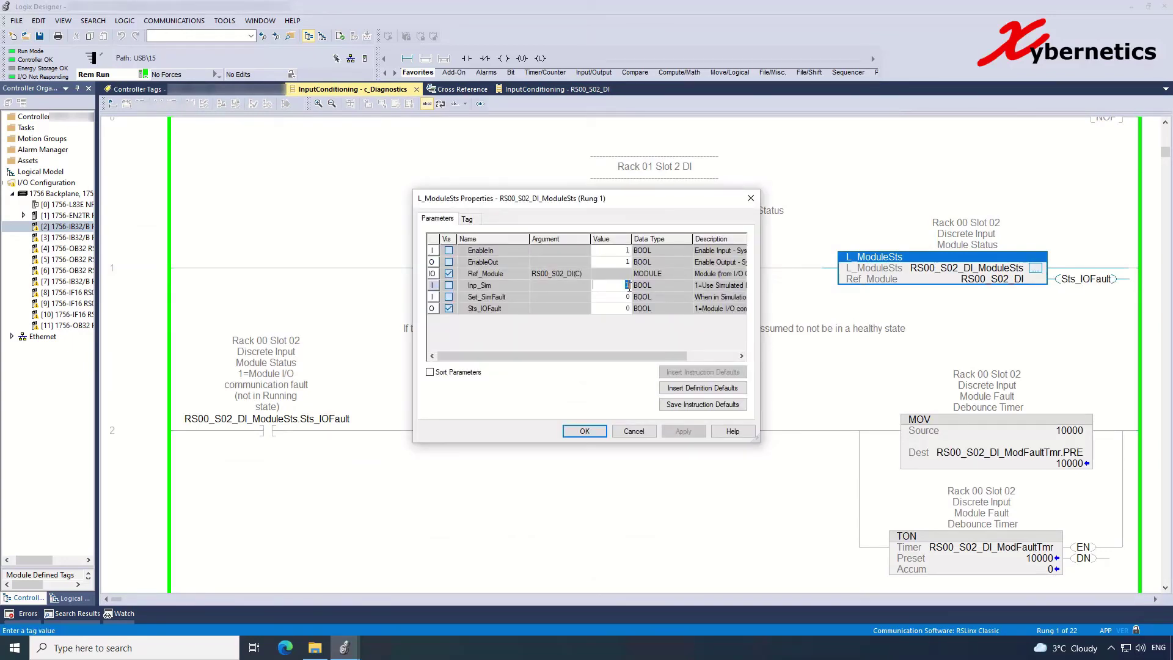
{"action": "key", "text": "Return"}
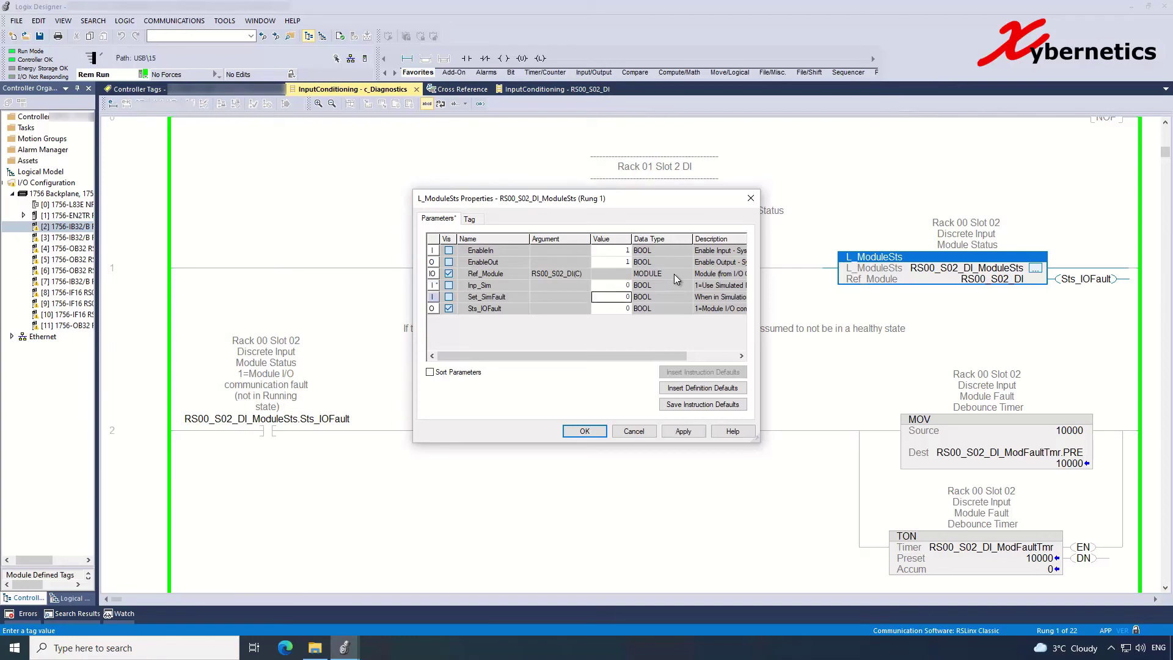
{"action": "left_click", "coordinate": [682, 429]}
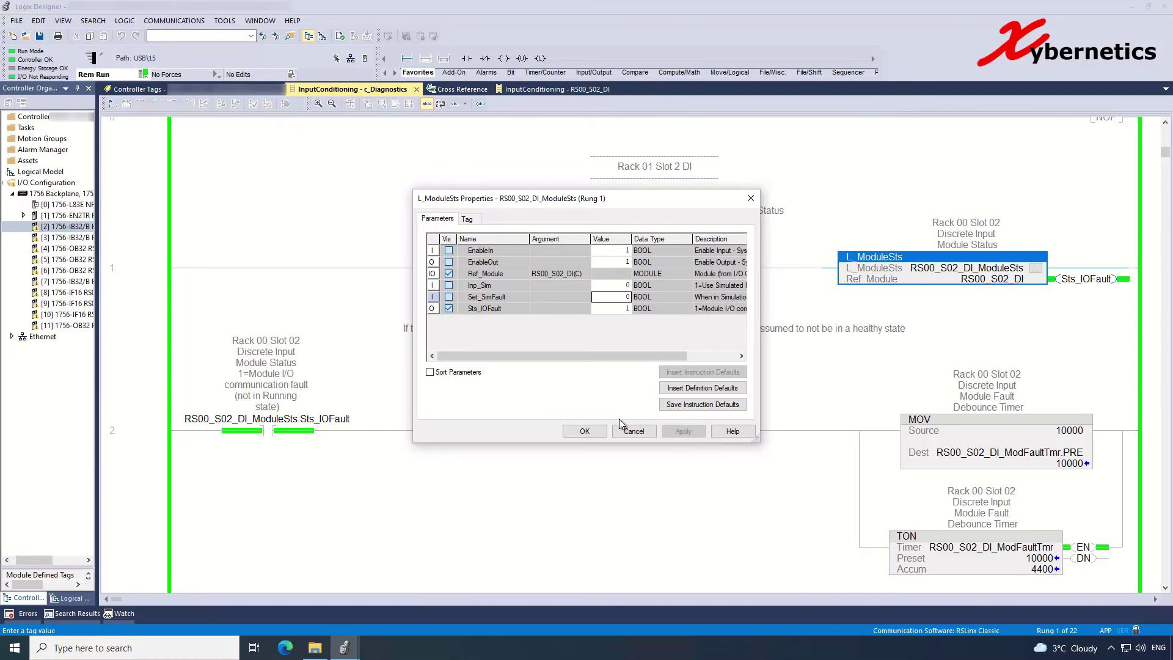
{"action": "left_click", "coordinate": [597, 431]}
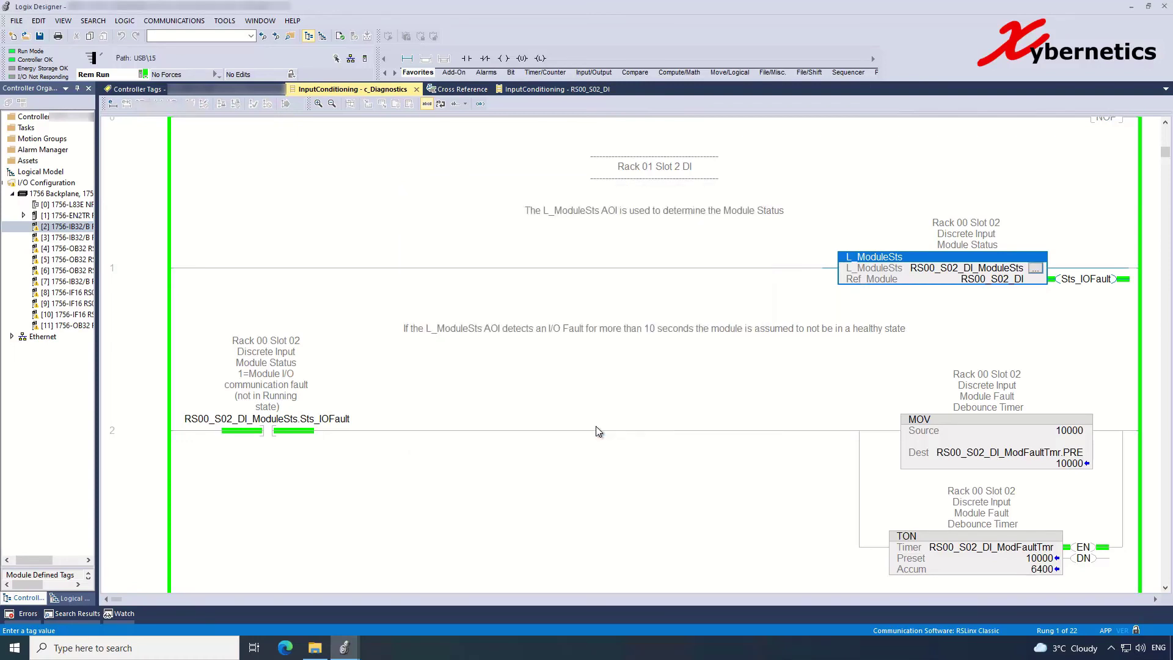
{"action": "left_click", "coordinate": [190, 89]}
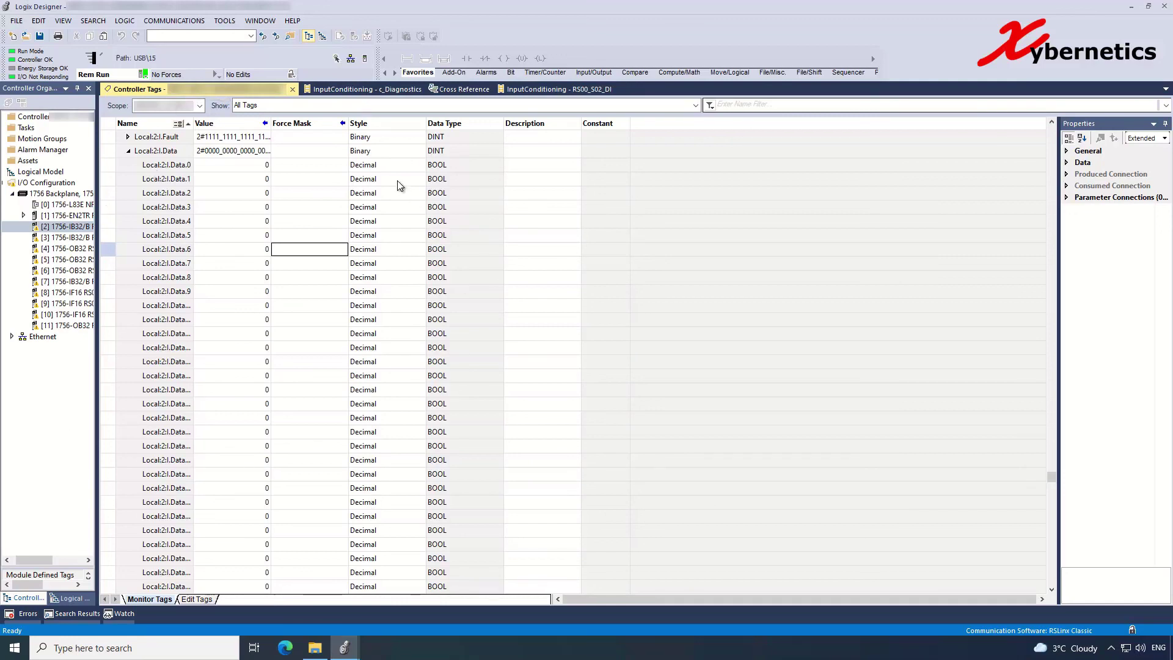
Step: Select the Value column to confirm all Local:2:I bits read 0
{"action": "left_click", "coordinate": [245, 124]}
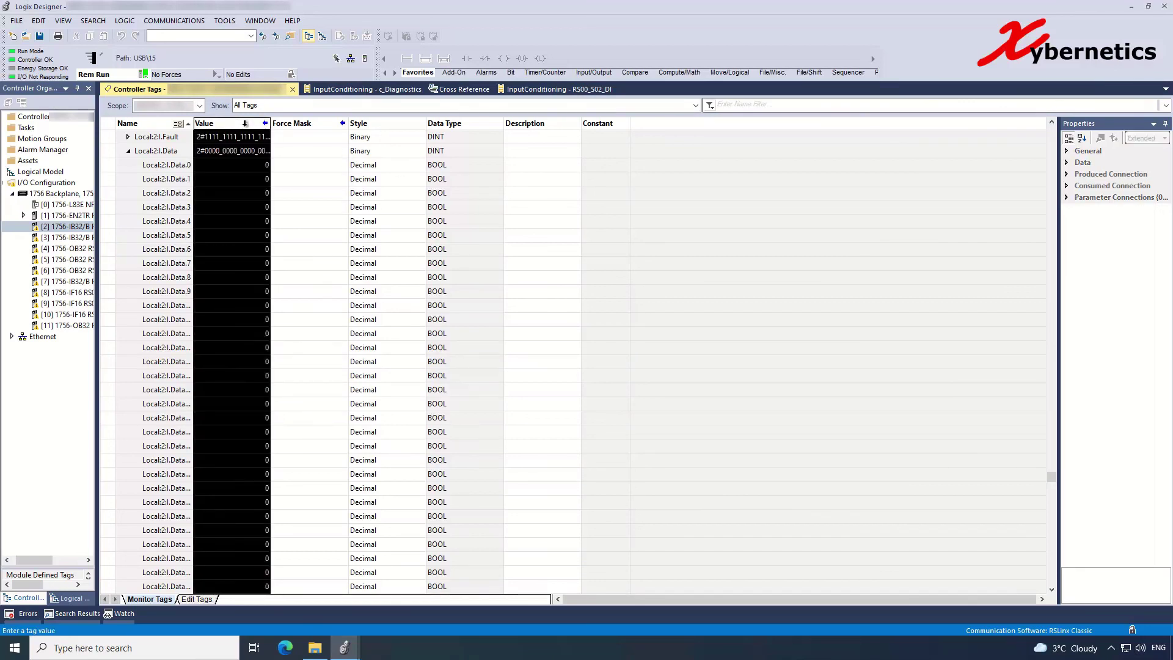